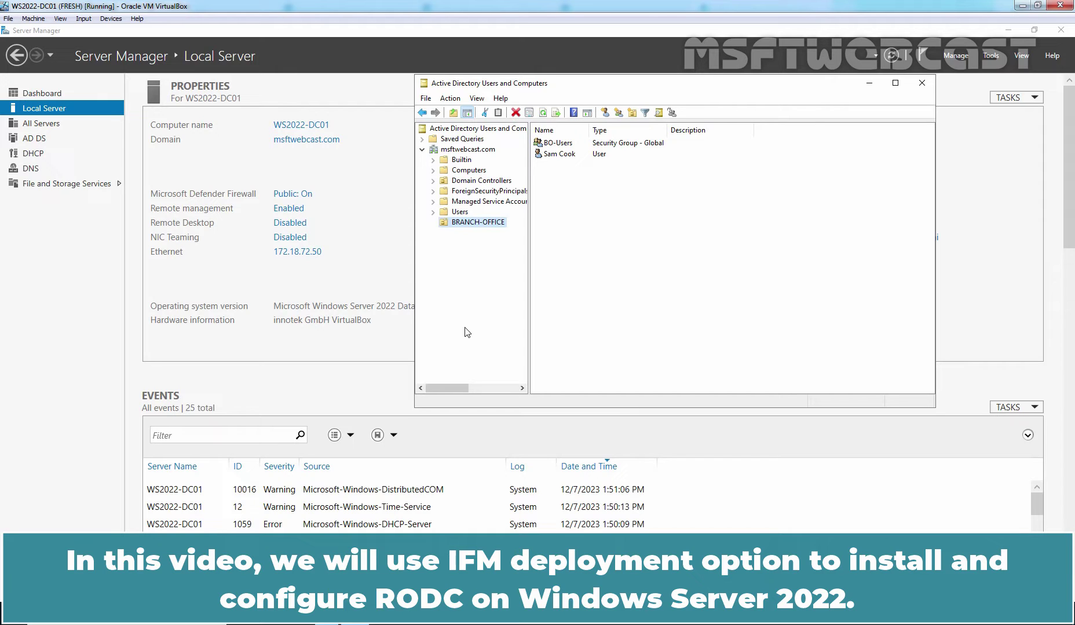
Create the folder C:\IFM-RODC in File Explorer, then launch Windows PowerShell (Admin)
left_click(299, 614)
double_click(376, 342)
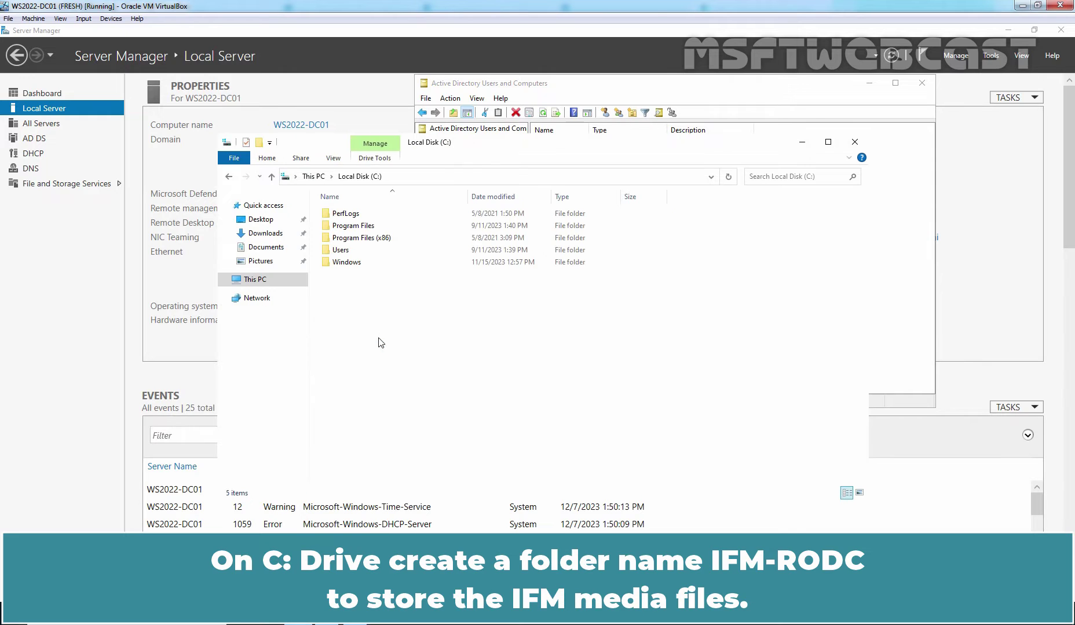
key("ctrl+shift+n")
type("IFM-")
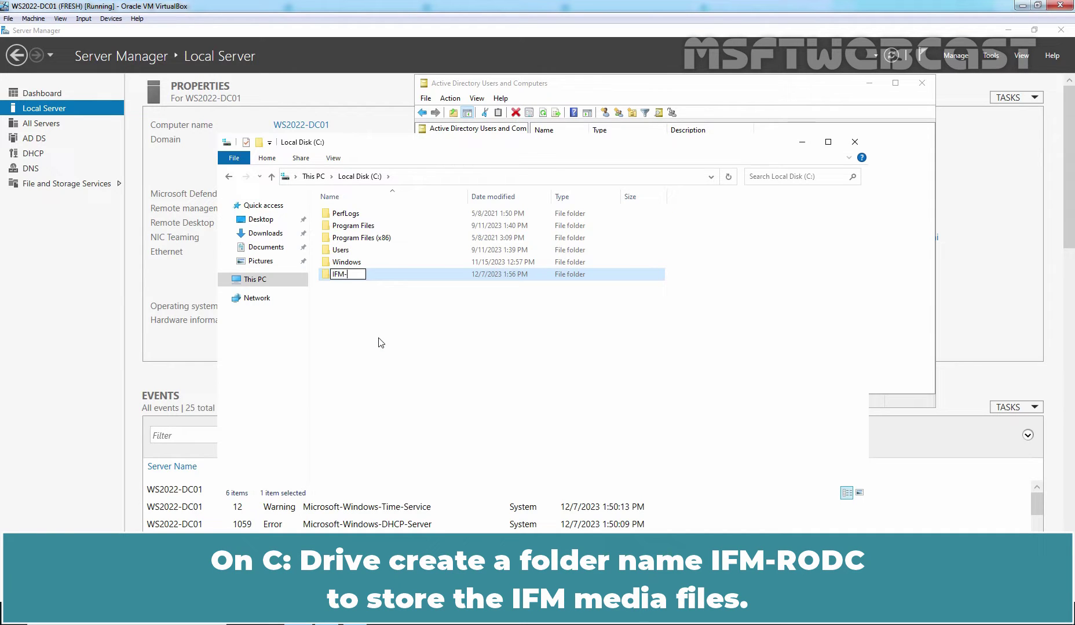
type("RODC")
key("Return")
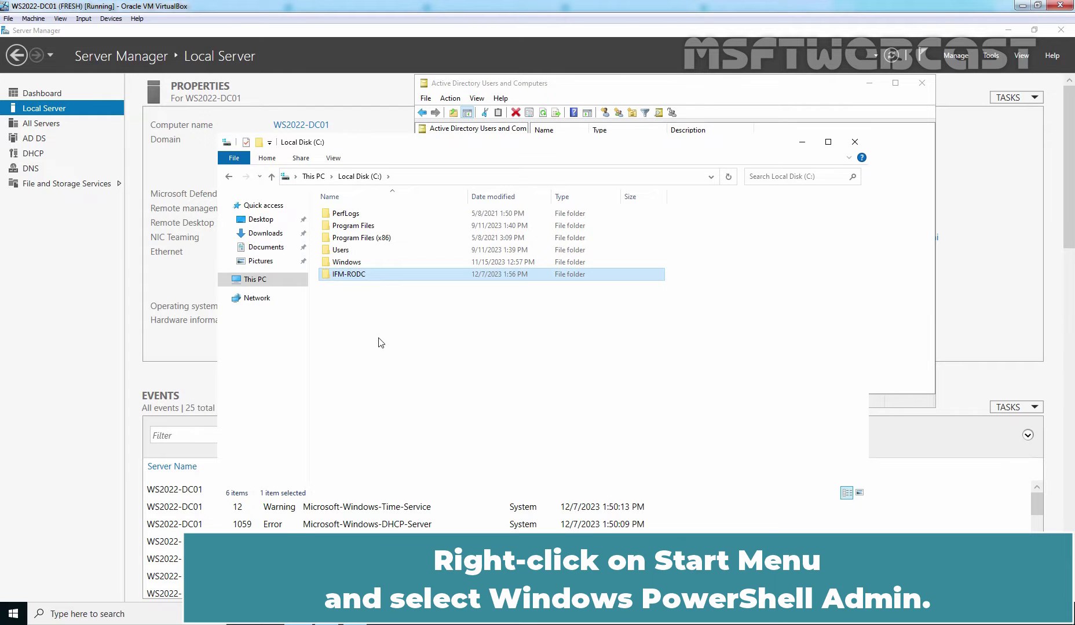
right_click(13, 614)
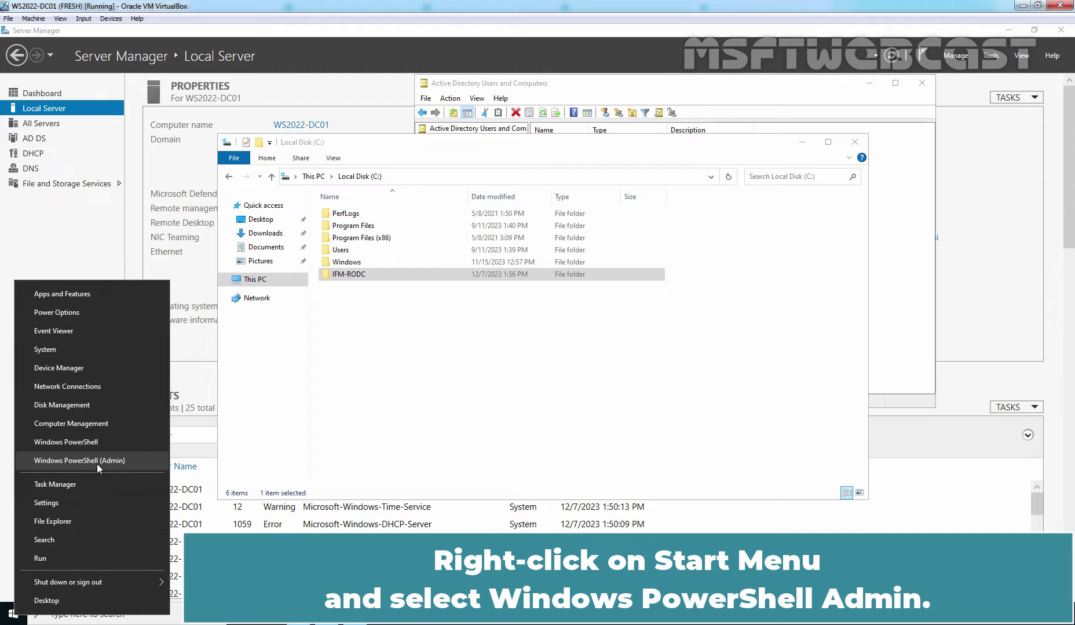
left_click(97, 463)
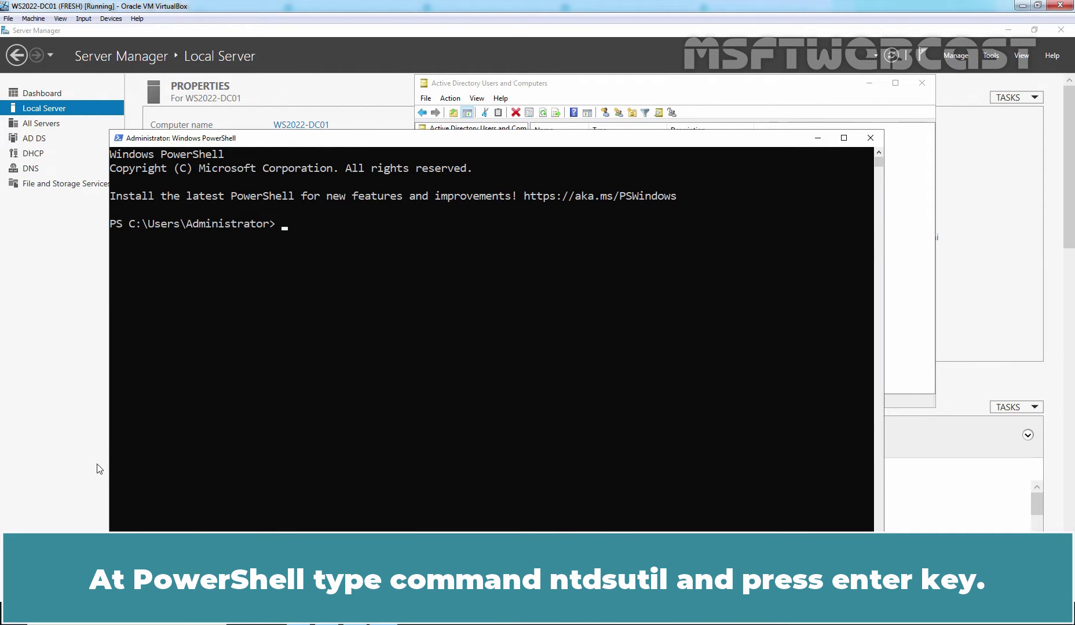
Run ntdsutil with 'activate instance ntds', 'ifm' and 'create sysvol rodc c:\ifm-rodc'
type("ntdsutil")
key("Return")
type("activate ins")
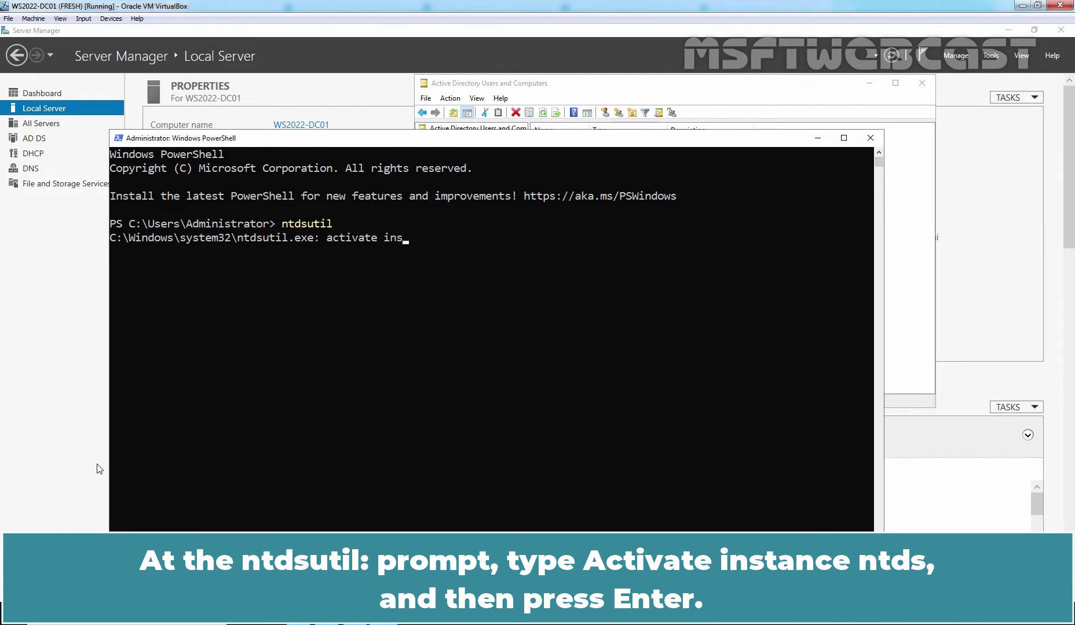
type("tance ntds")
key("Return")
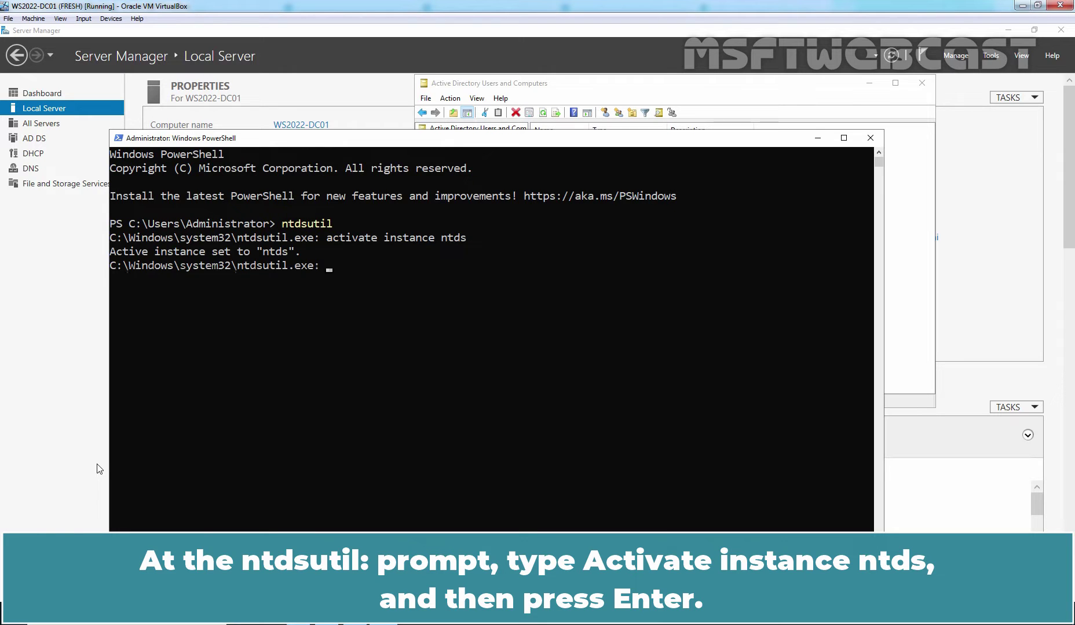
type("ifm")
key("Return")
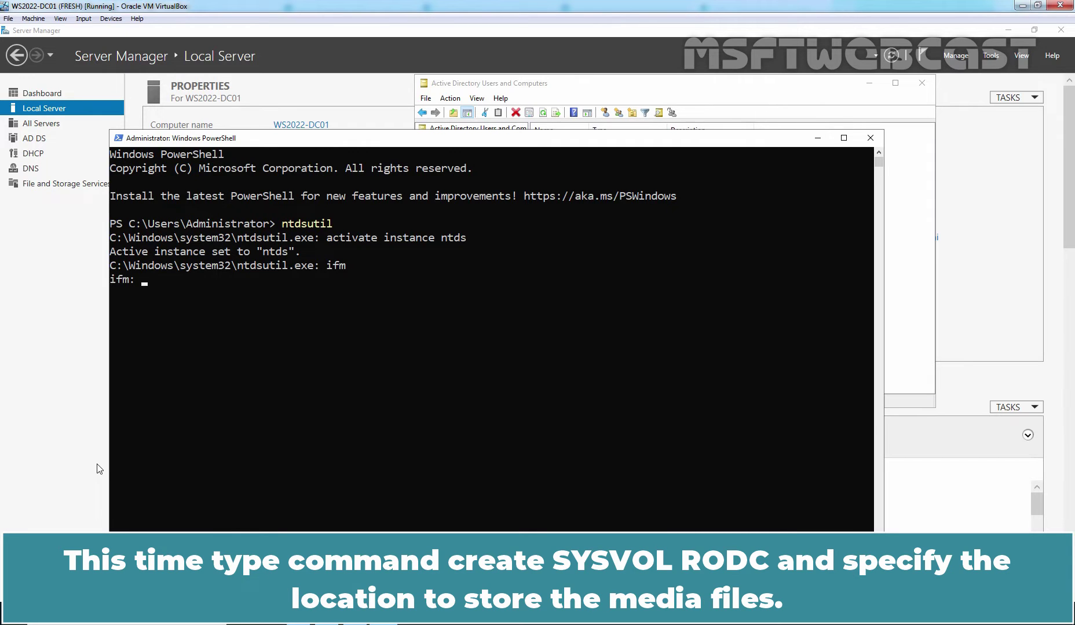
type("create sysvol rodc")
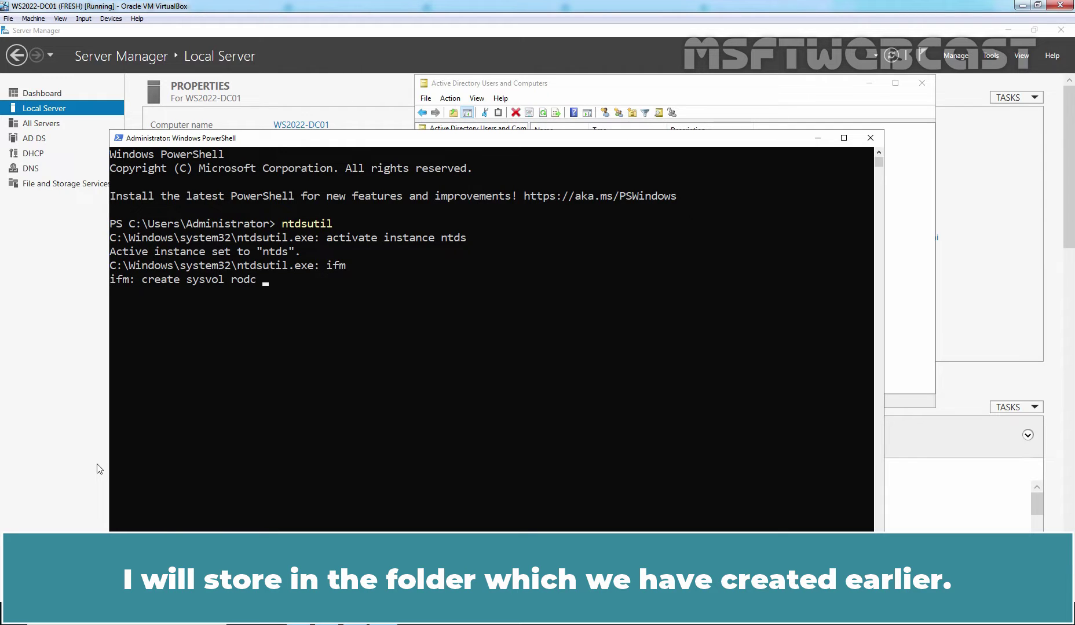
type("c:\\")
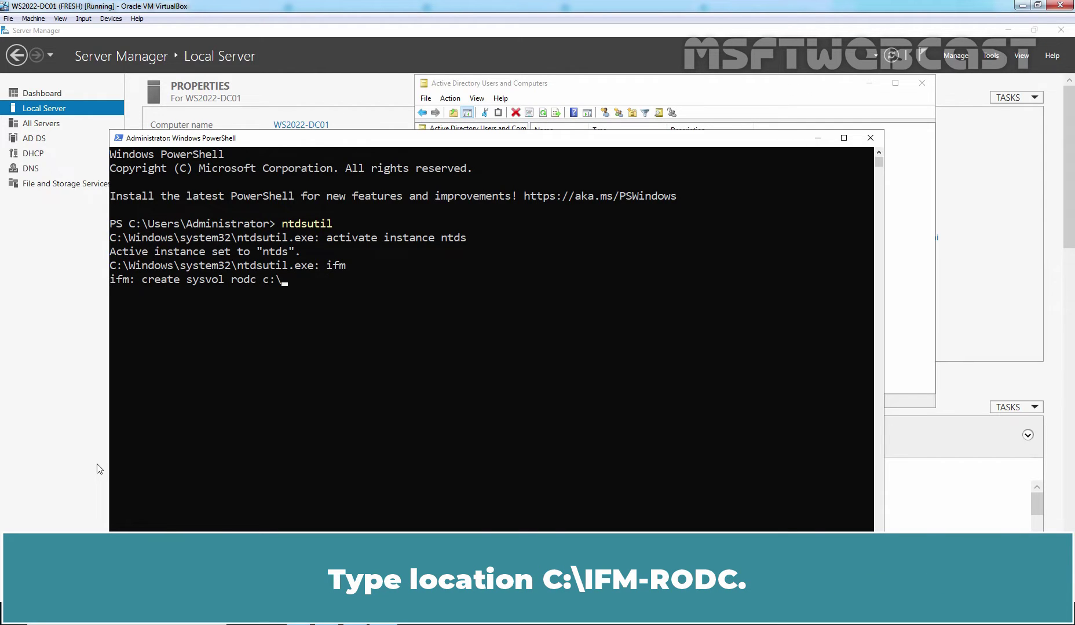
type("ifm-rodc")
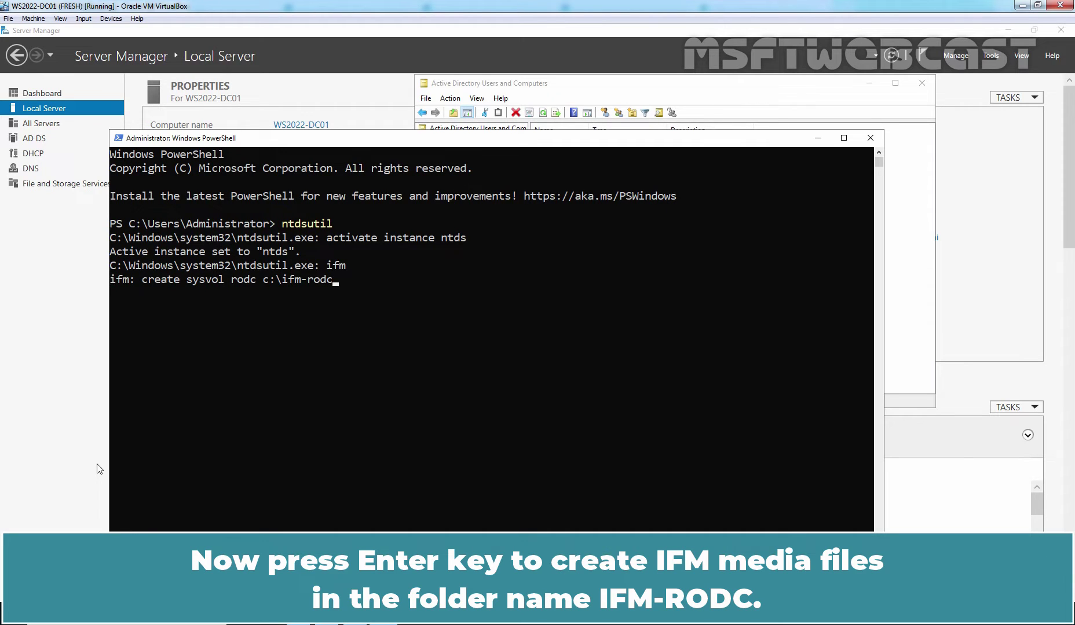
key("Return")
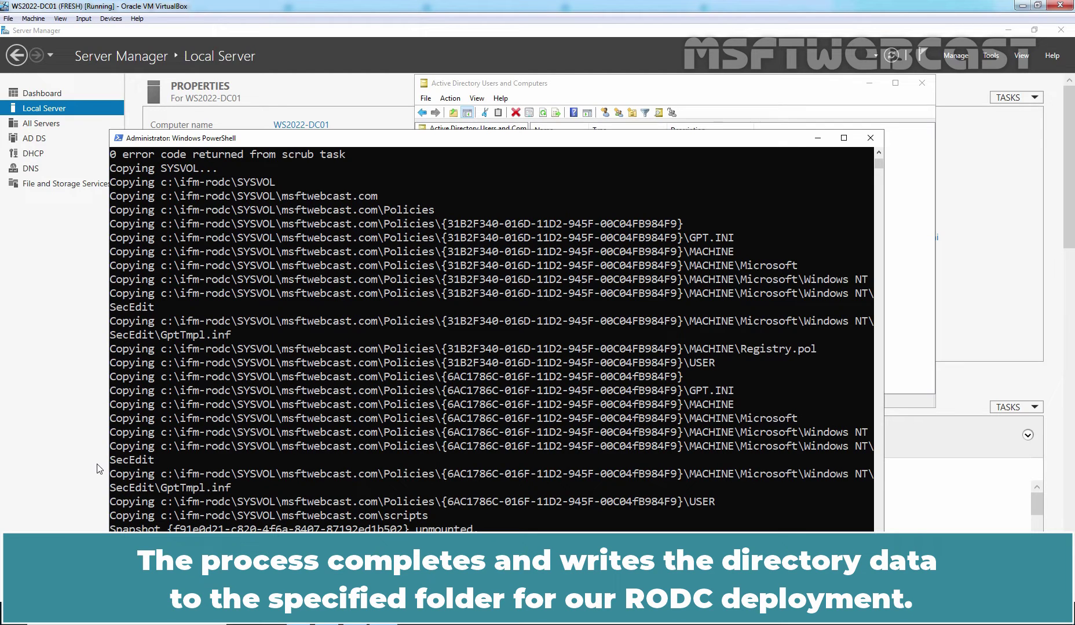
Return to the C: drive view and open IFM-RODC to see its Active Directory and SYSVOL subfolders
key("alt+Tab")
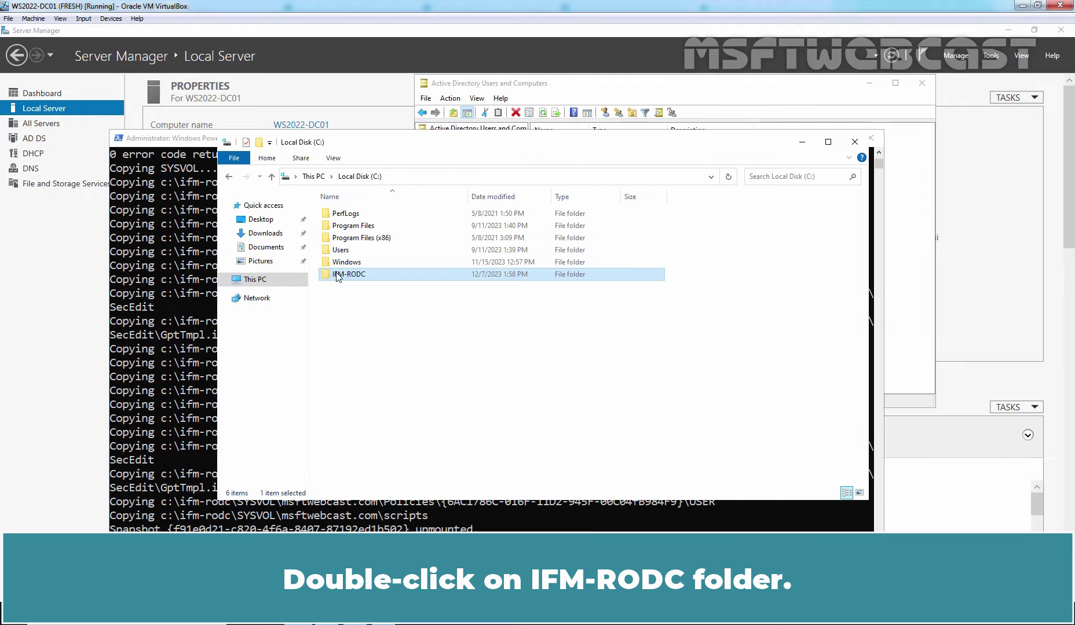
double_click(352, 275)
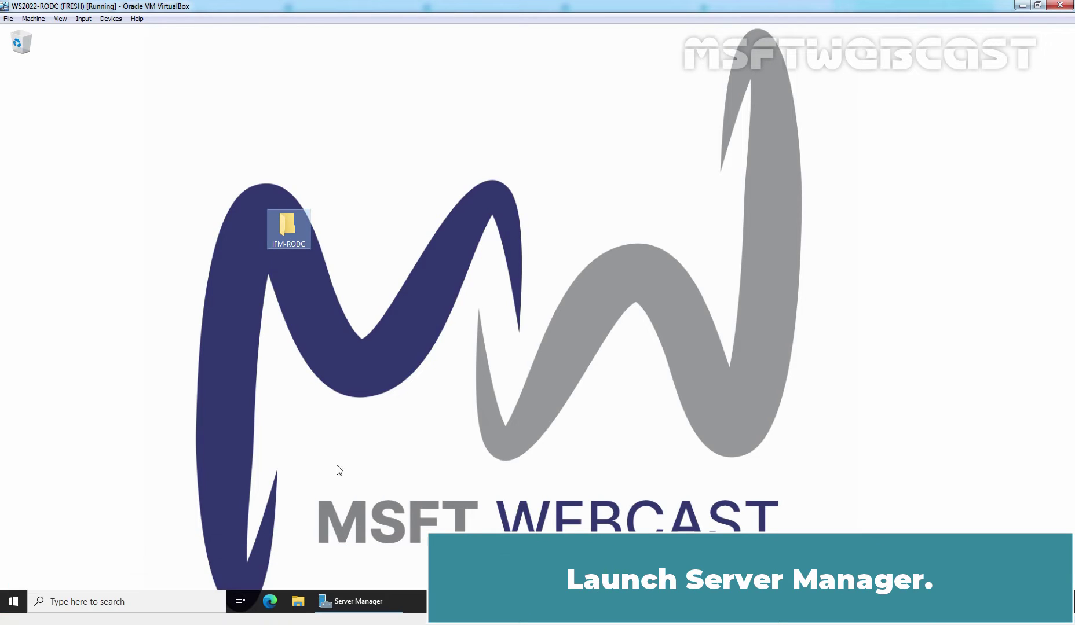
Start Add Roles and Features with role-based installation targeting WS2022-RODC
left_click(355, 603)
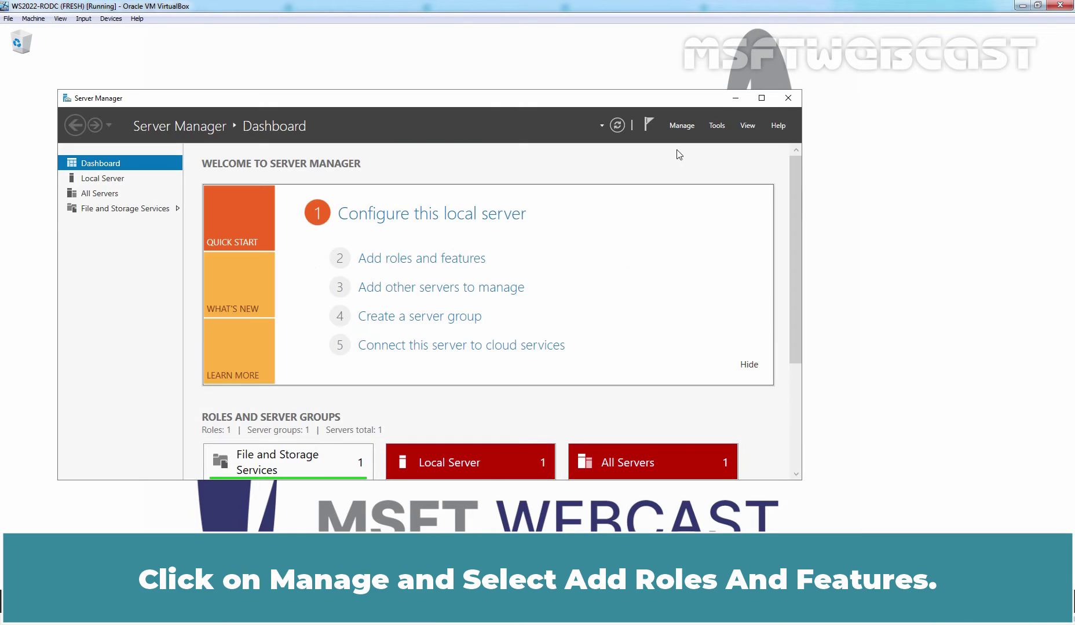
left_click(683, 127)
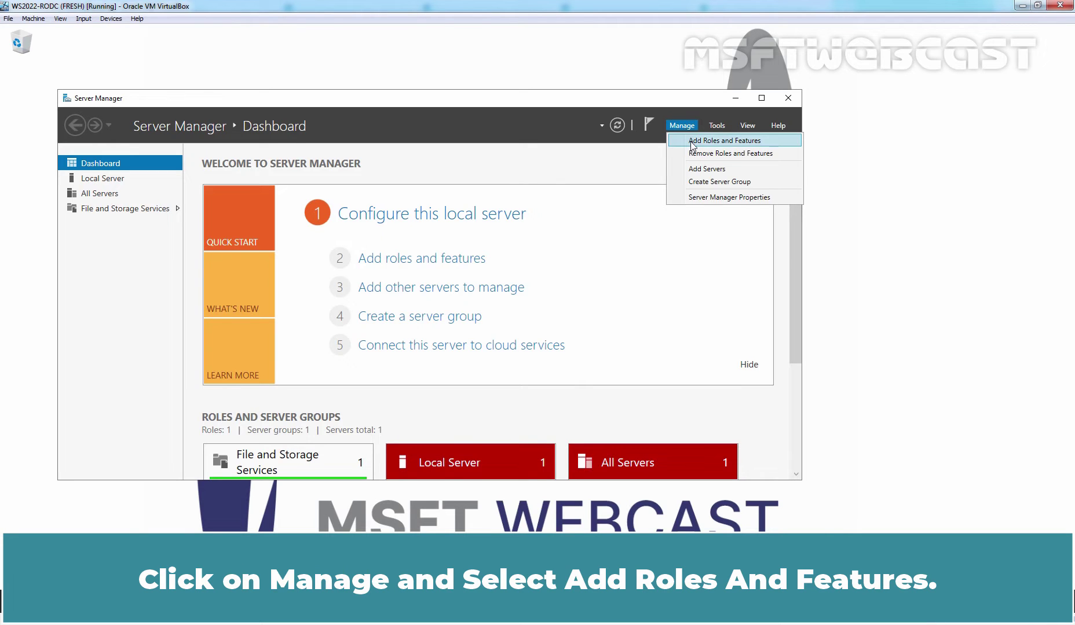
left_click(731, 145)
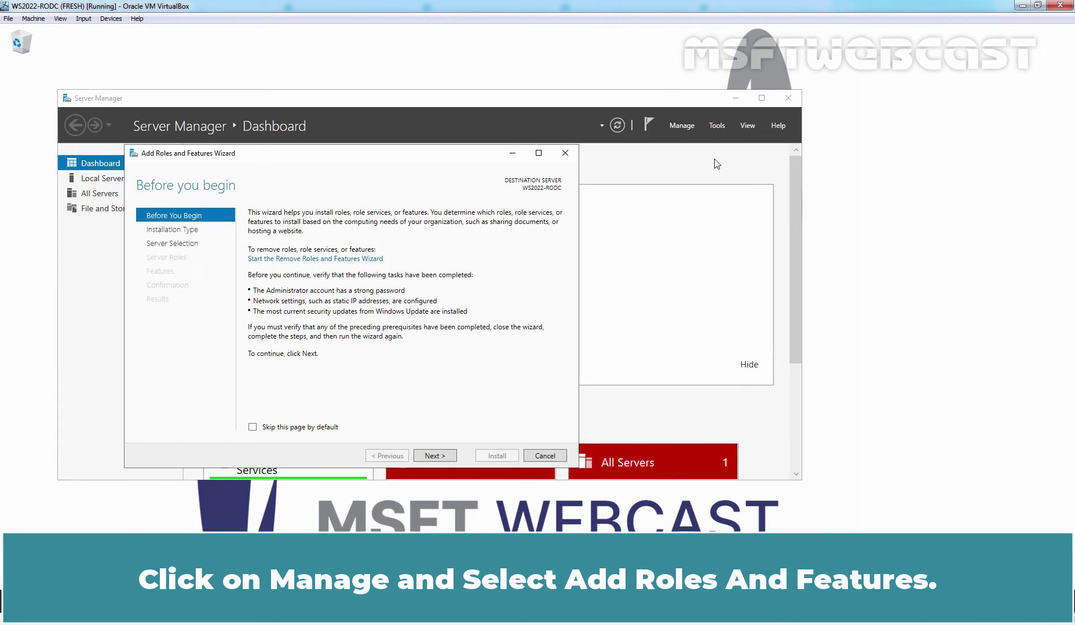
left_click(435, 453)
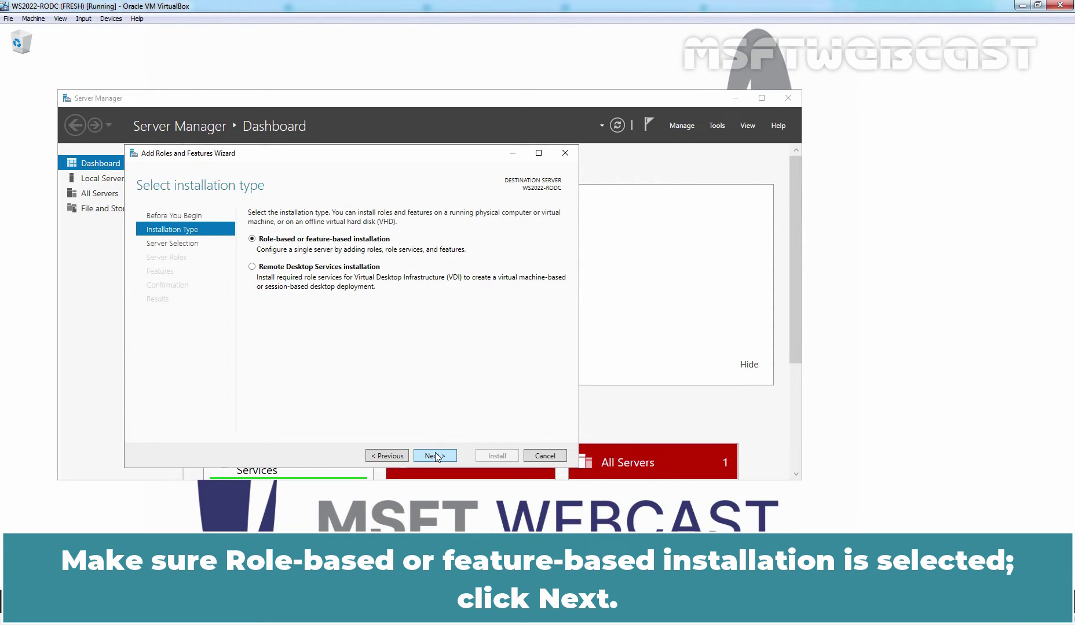
left_click(435, 455)
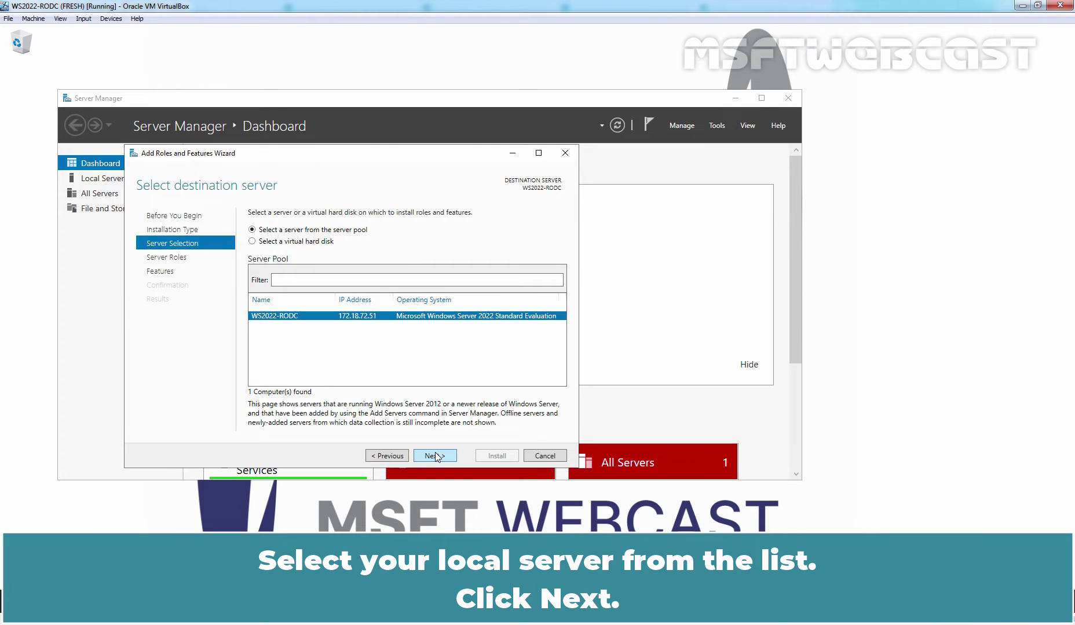
left_click(435, 455)
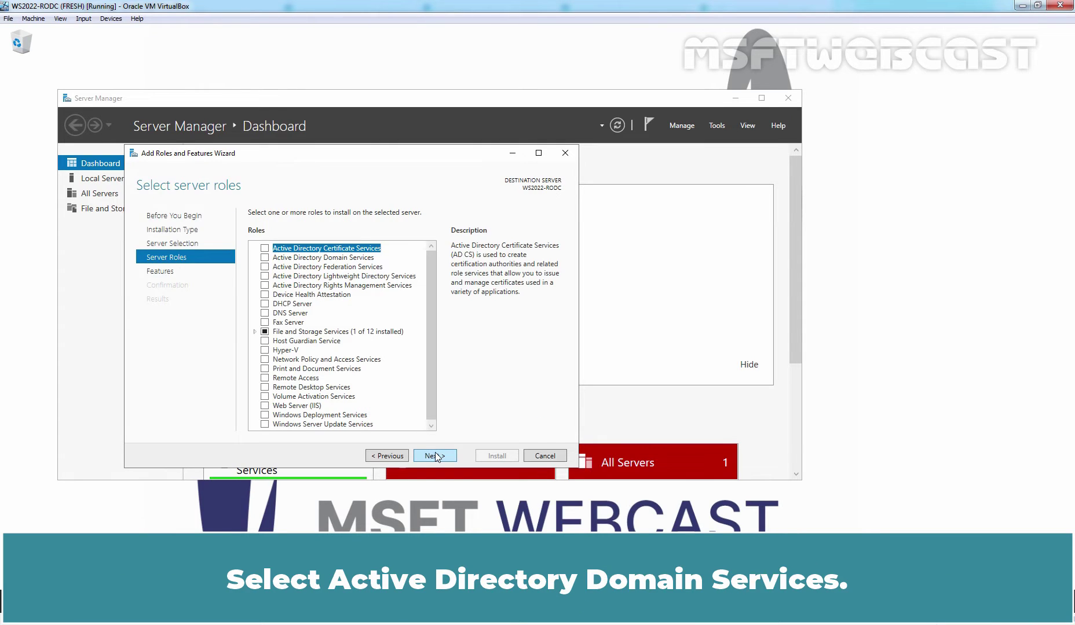
Select Active Directory Domain Services with its management features and advance to confirmation
left_click(265, 258)
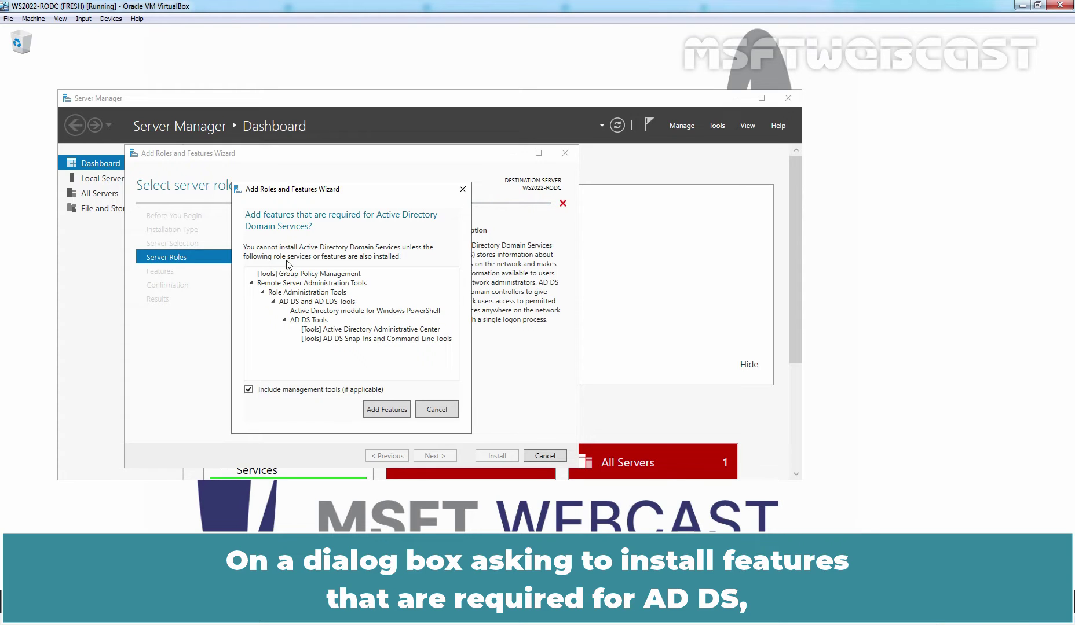
left_click(383, 411)
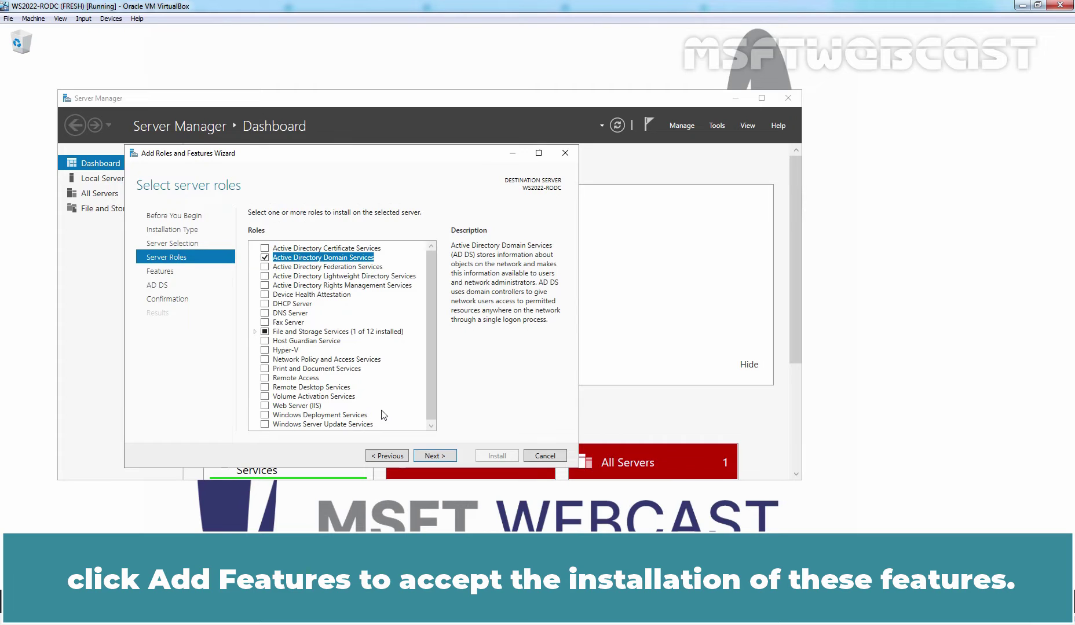
left_click(434, 457)
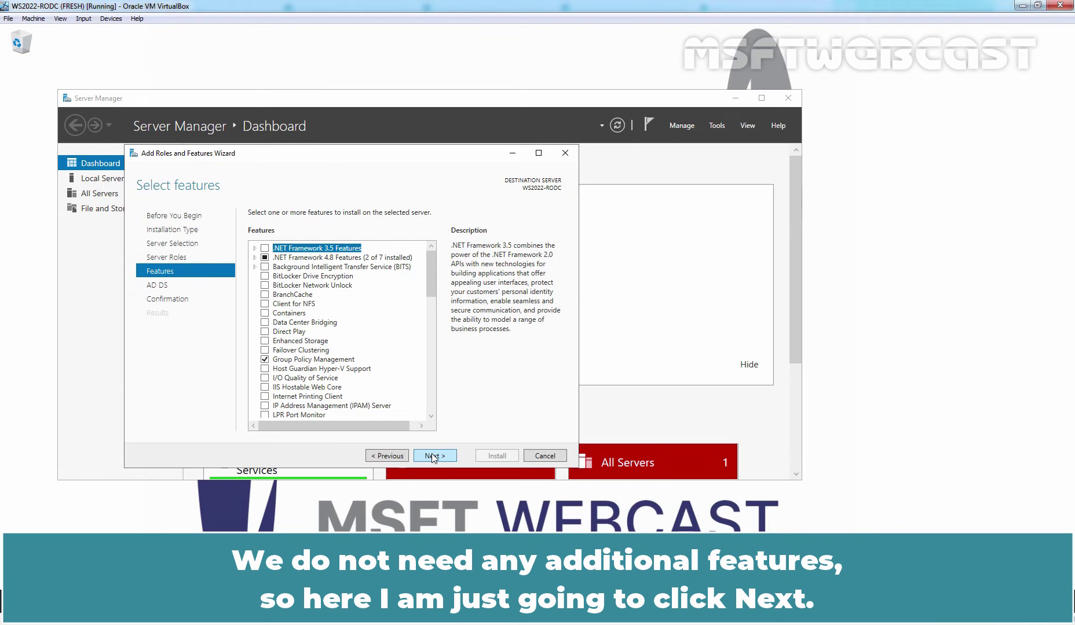
left_click(433, 456)
left_click(433, 456)
Begin the Active Directory Domain Services installation and let it complete
left_click(496, 456)
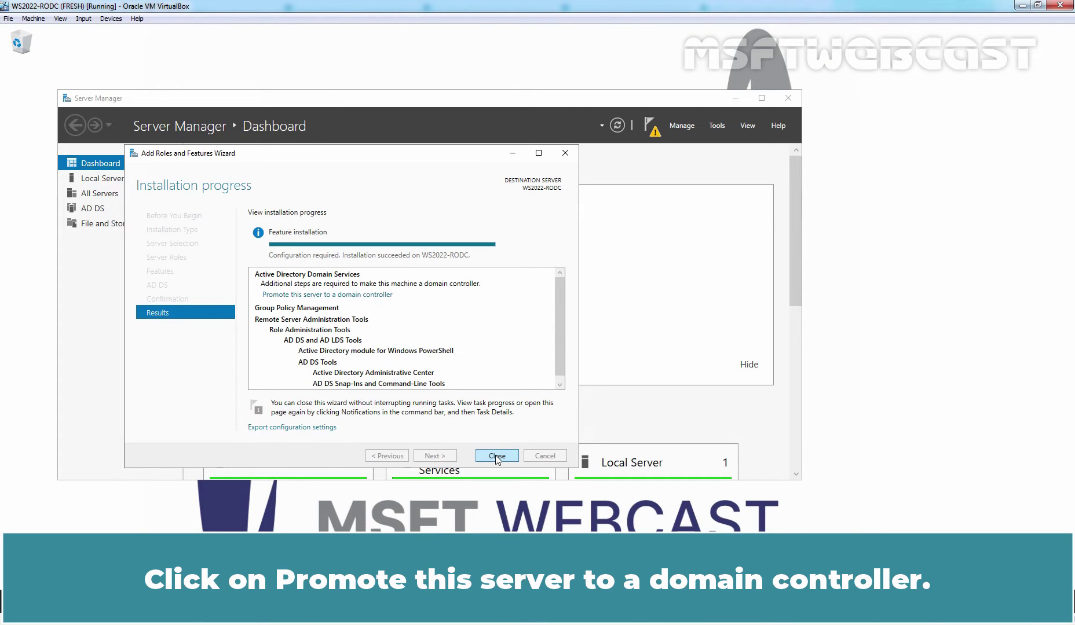
Choose 'Promote this server to a domain controller' on the installation Results page
left_click(327, 297)
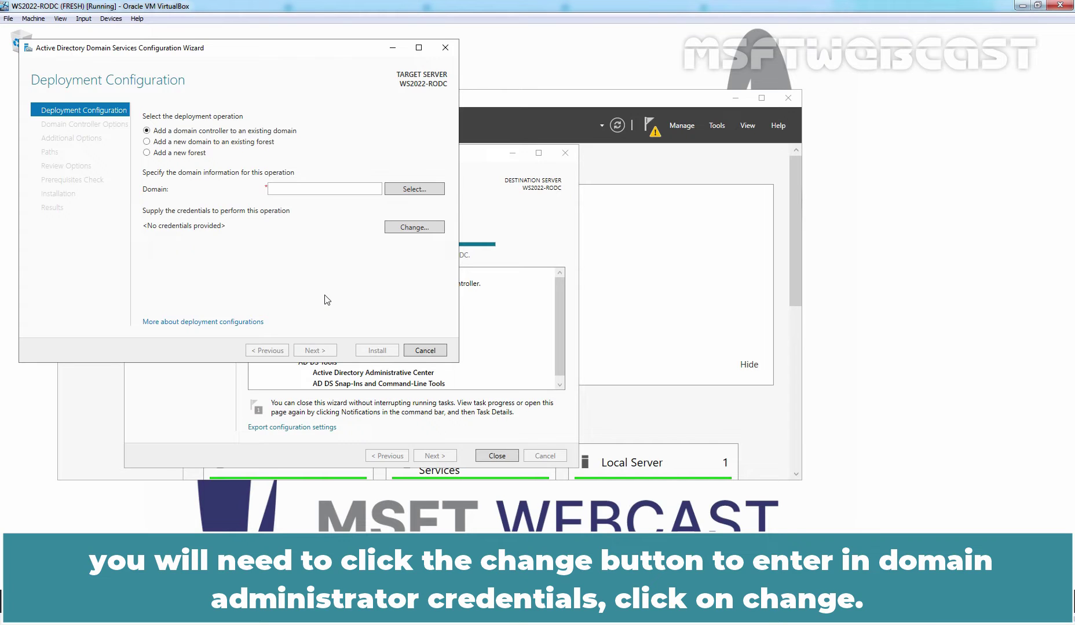
Supply the msftwebcast.com domain administrator's user name and password as deployment credentials
left_click(412, 229)
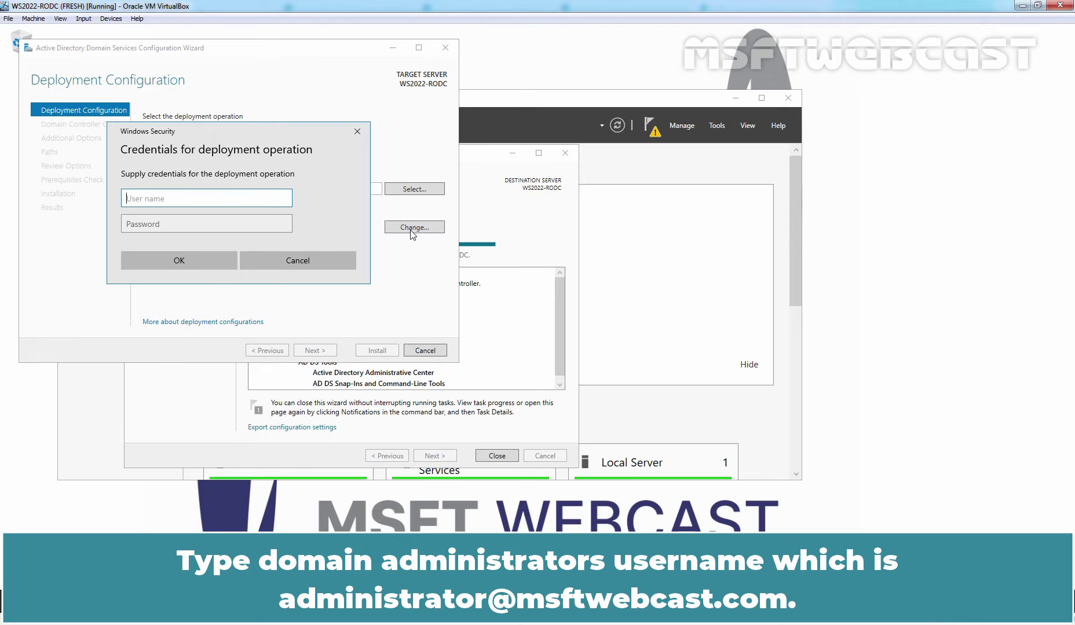
left_click(237, 223)
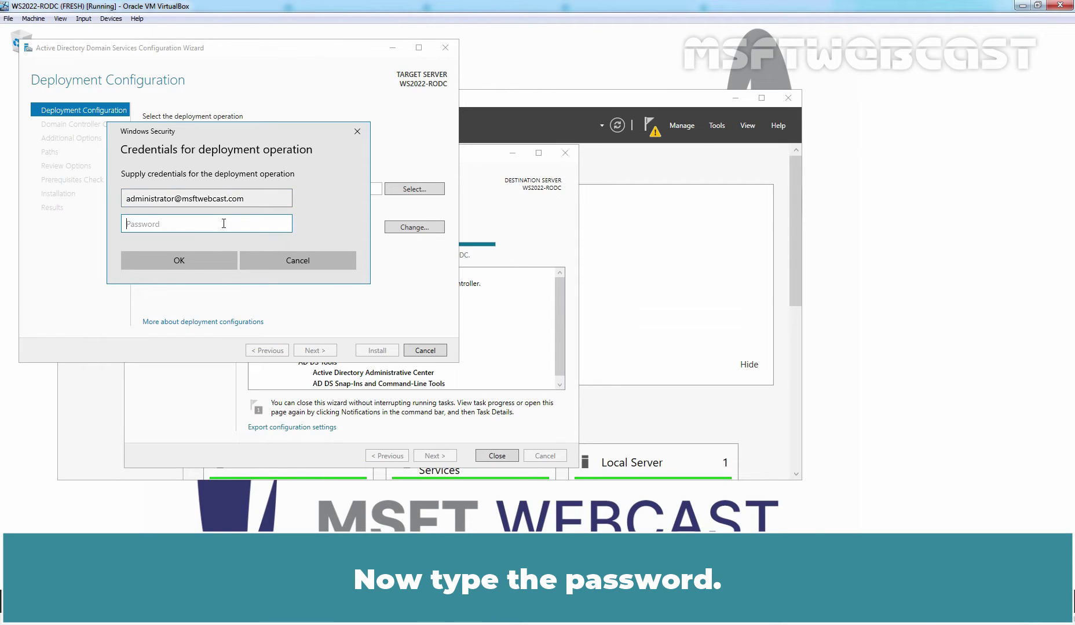
type("•••••••••")
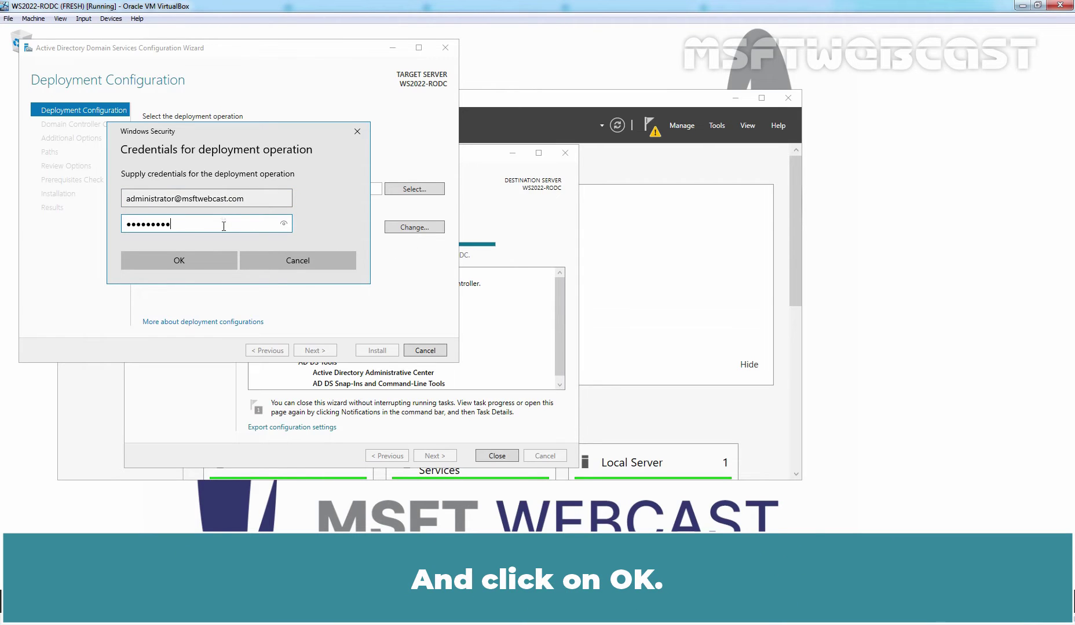
left_click(179, 257)
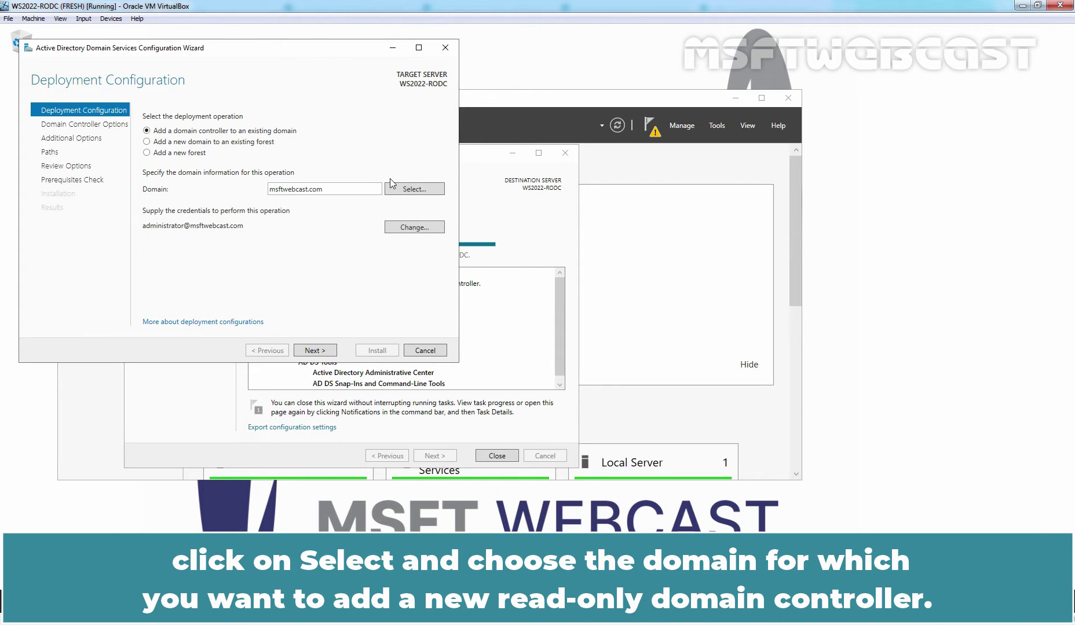
Select msftwebcast.com as the existing domain for the new domain controller
left_click(414, 189)
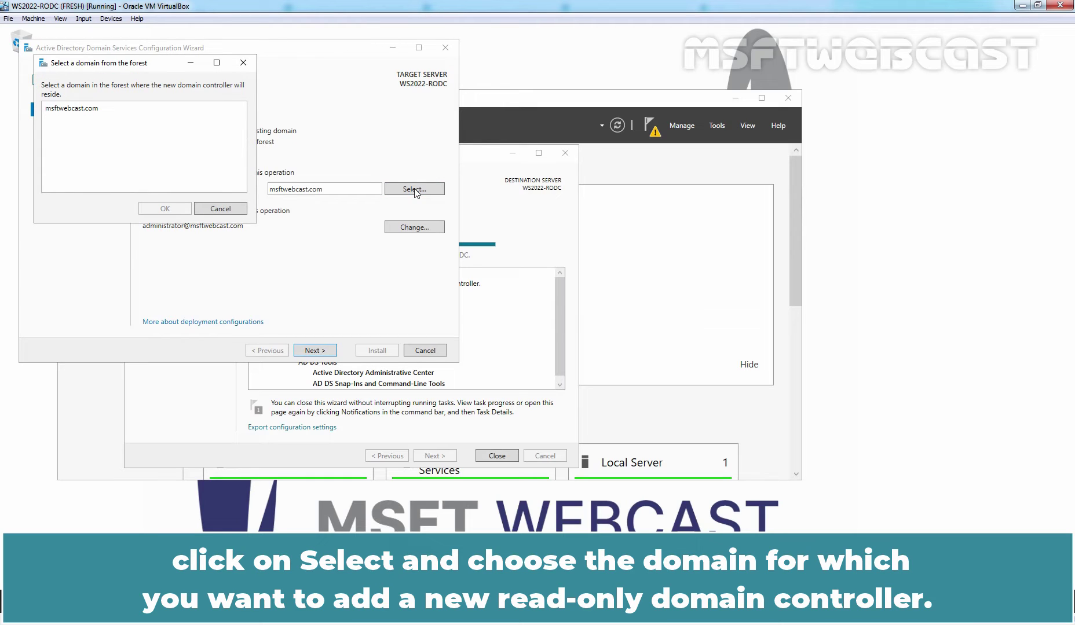
left_click(74, 114)
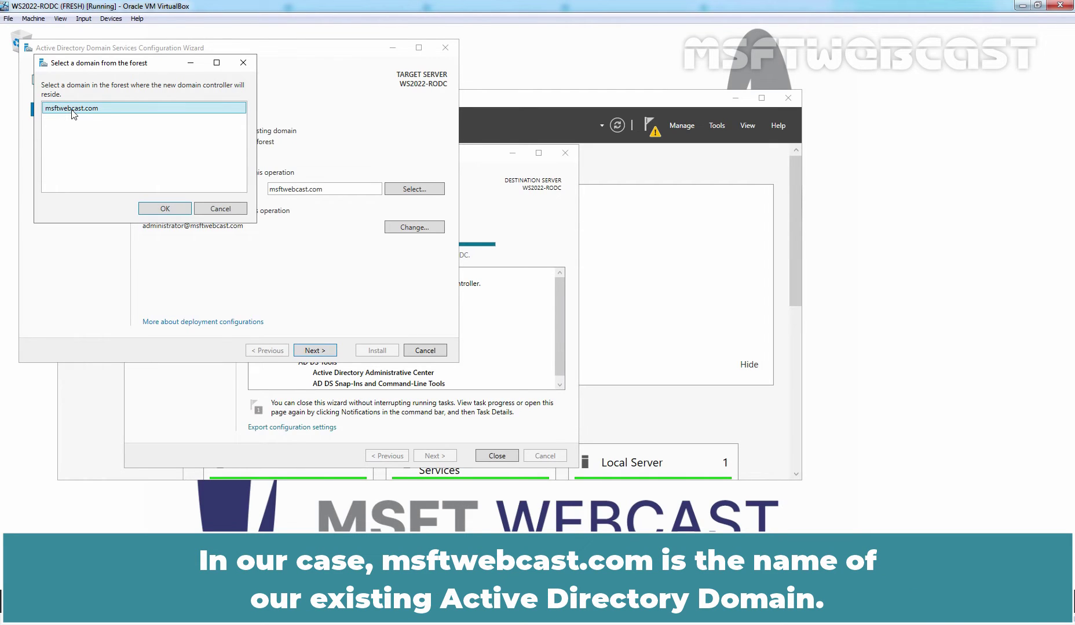
left_click(163, 209)
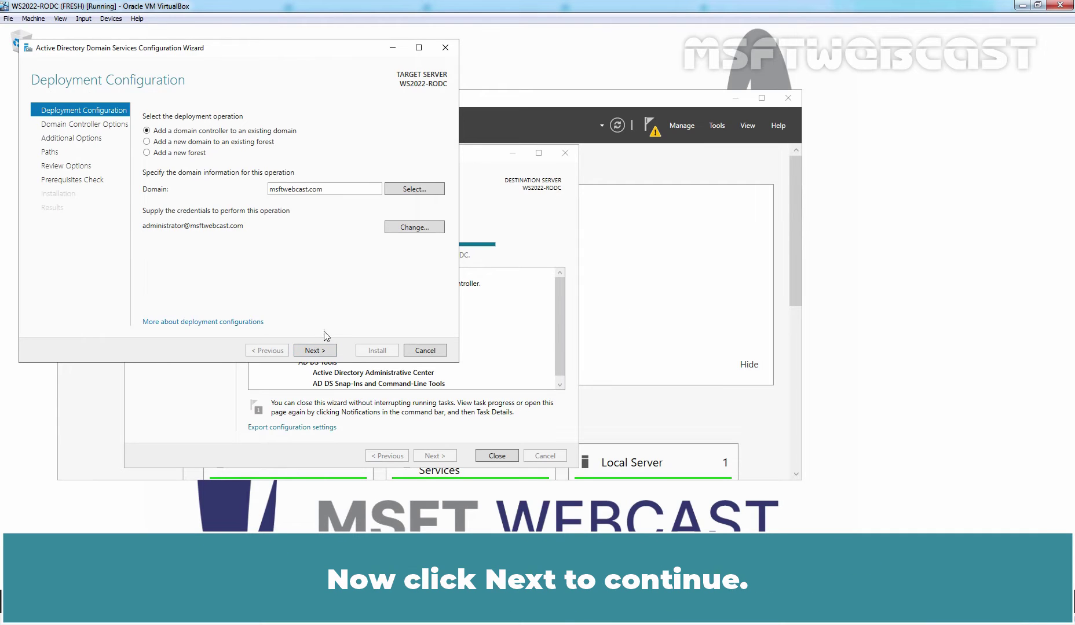
Make the DC a read-only domain controller (RODC) and enter and confirm the DSRM password
left_click(311, 351)
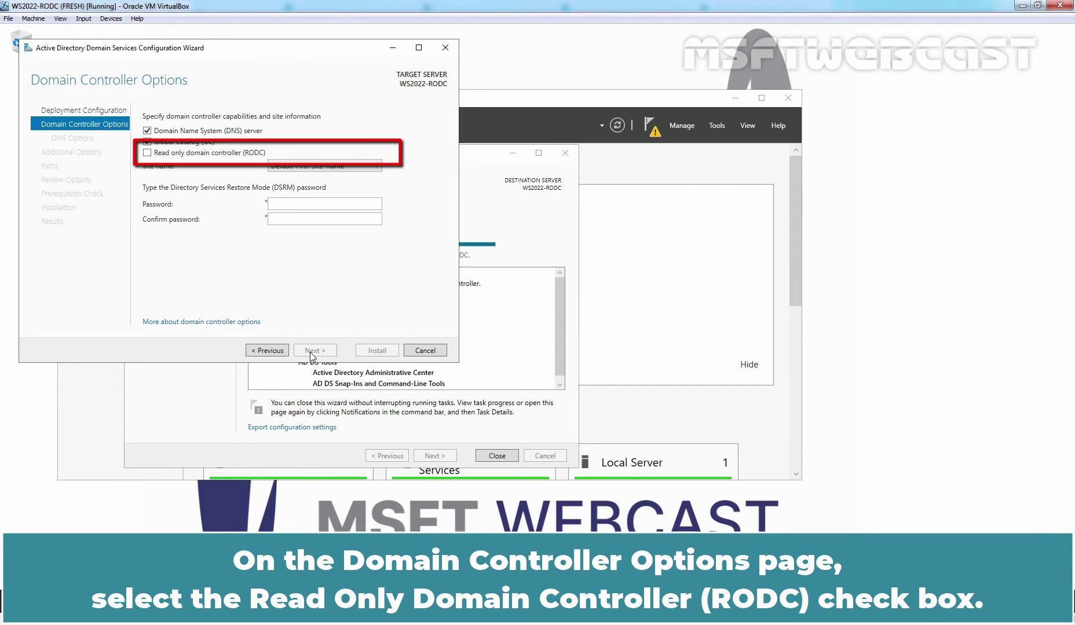
left_click(147, 153)
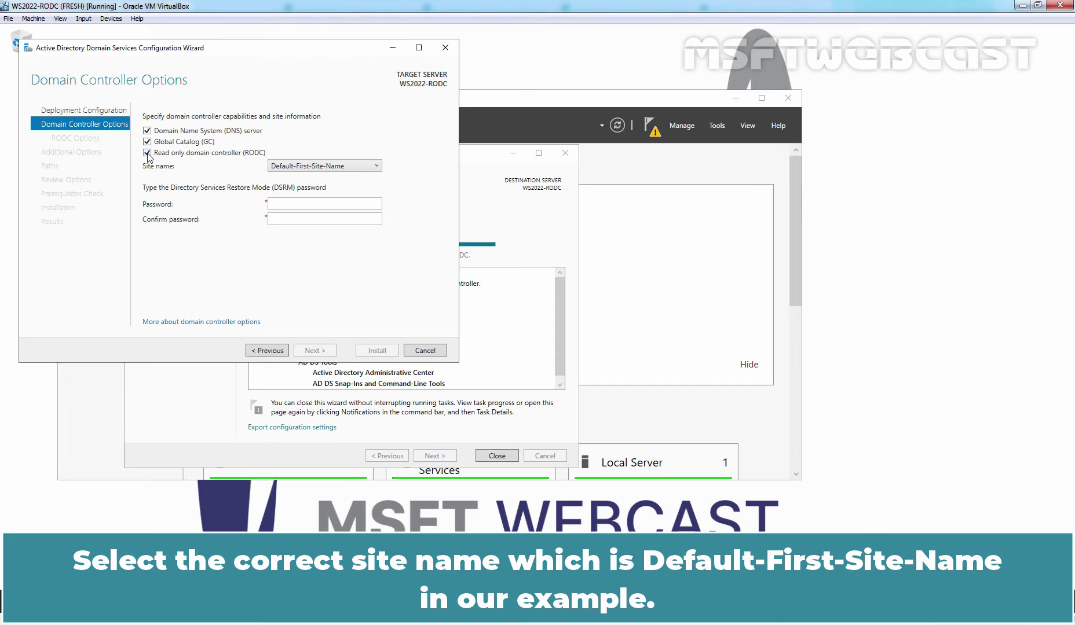
left_click(302, 205)
type("P@ssw0rd")
key("Tab")
type("P@ssw0rd1")
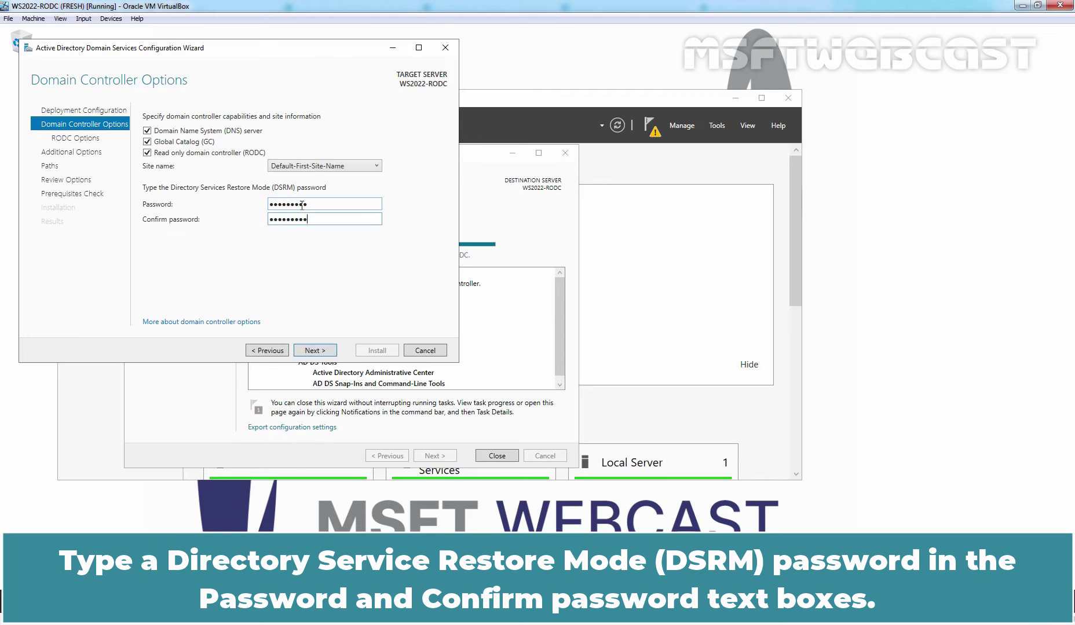
left_click(312, 352)
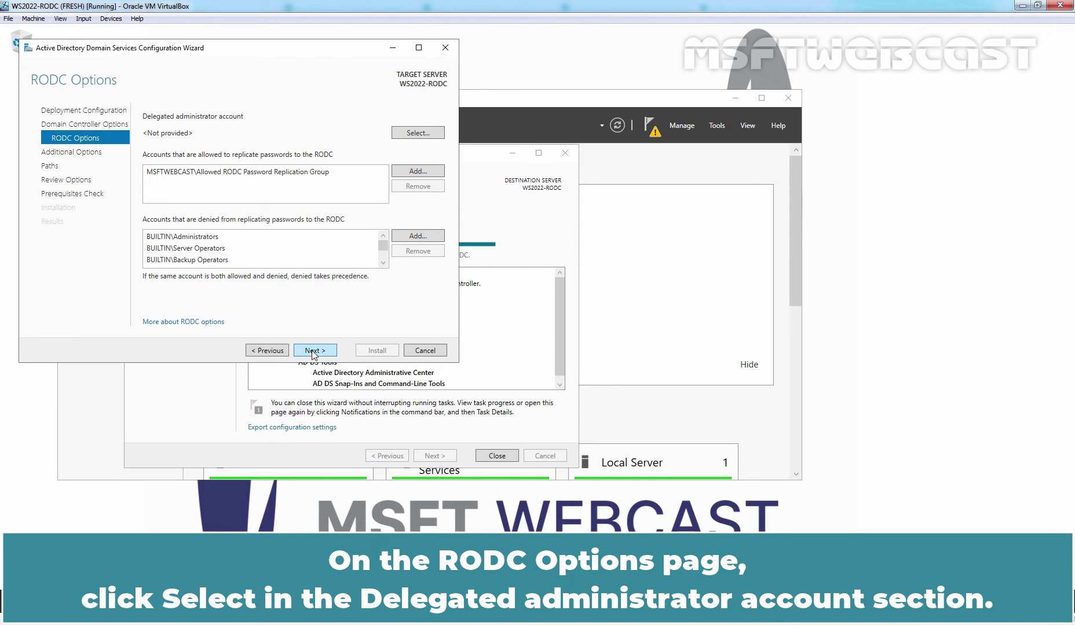
Look up the domain user's name and set it as the RODC's delegated administrator account
left_click(417, 133)
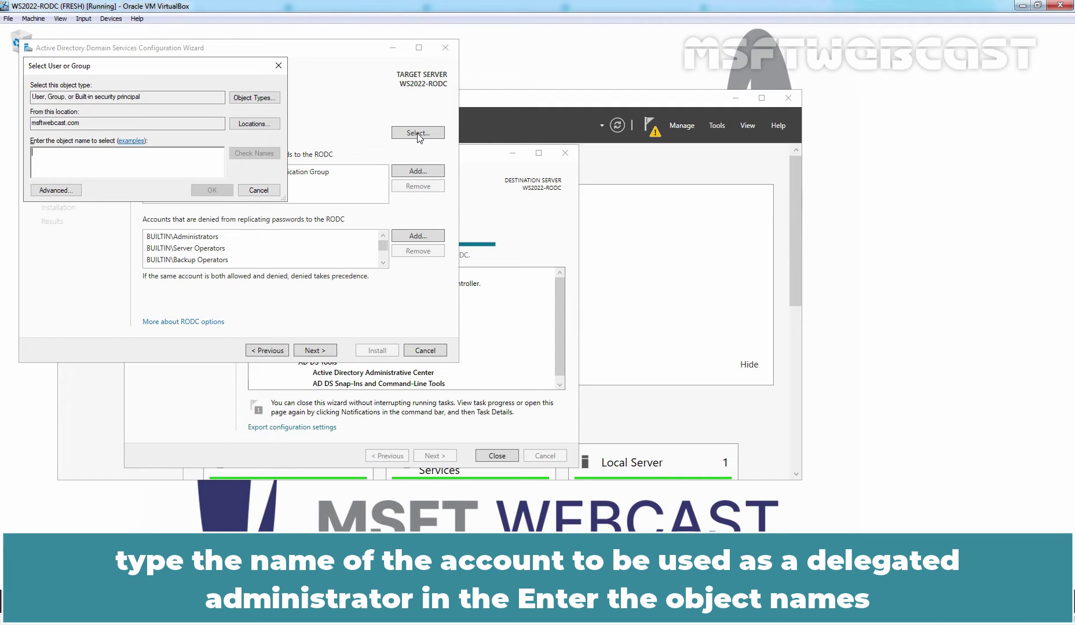
type("sam")
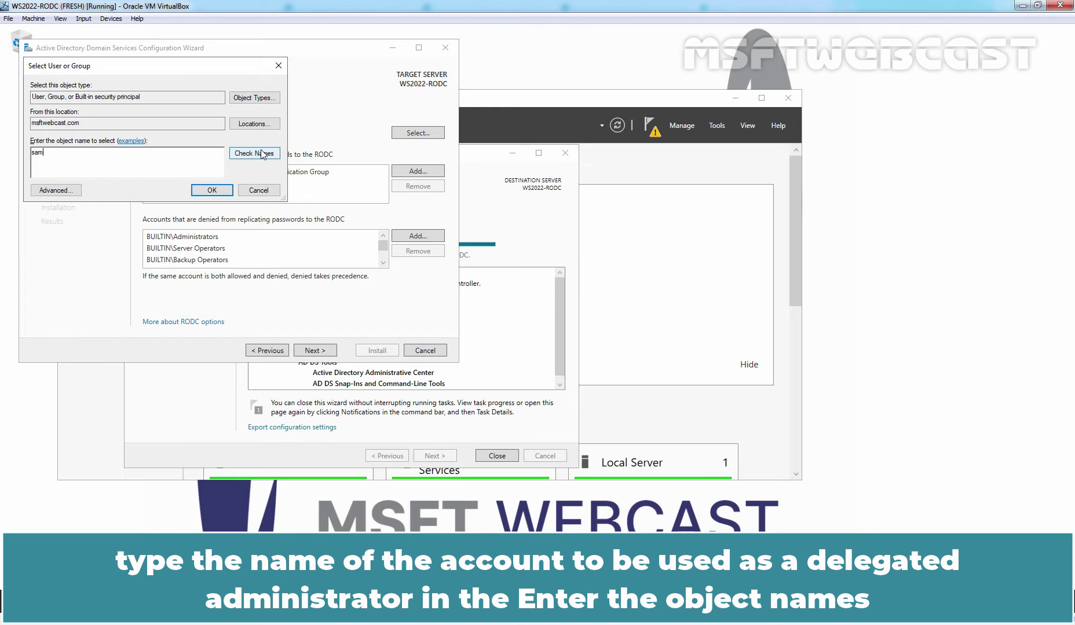
left_click(258, 154)
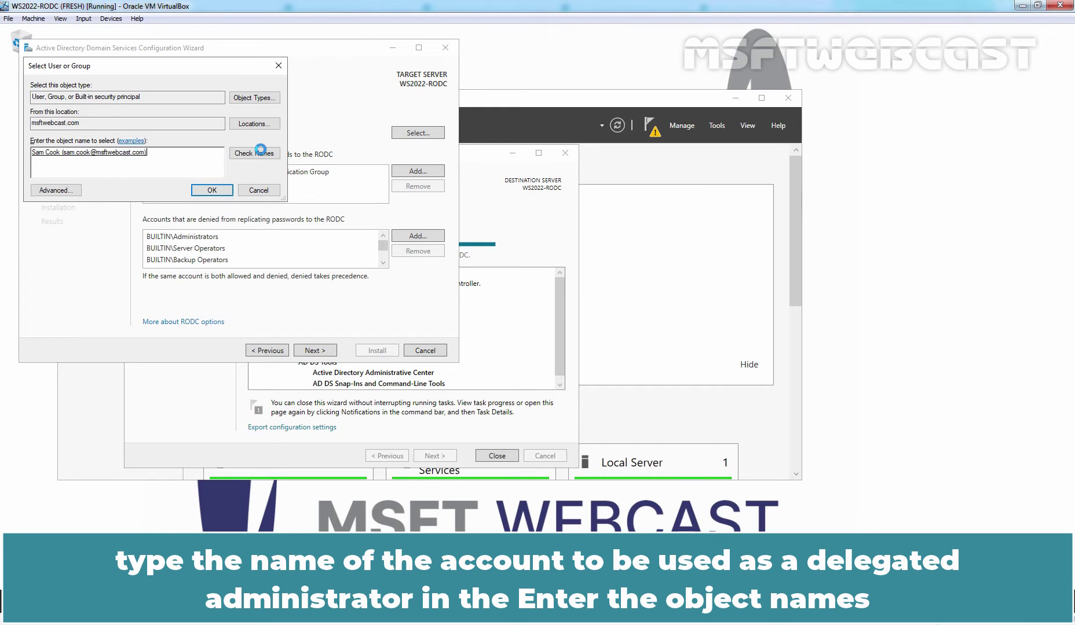
left_click(214, 191)
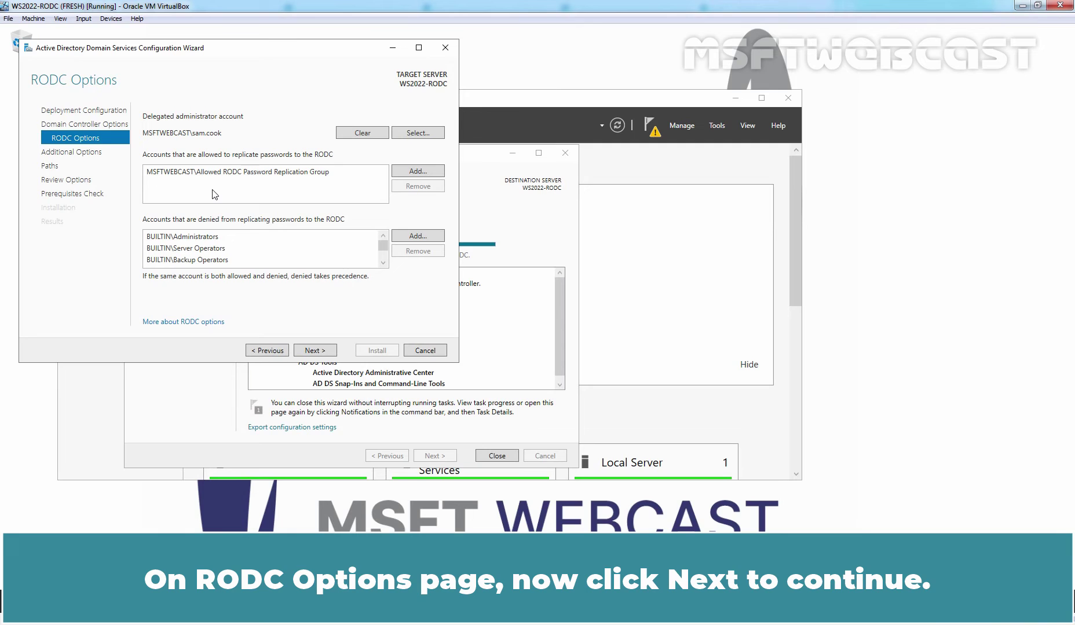
Enable Install from media with the Desktop\IFM-RODC folder as the media path
left_click(310, 351)
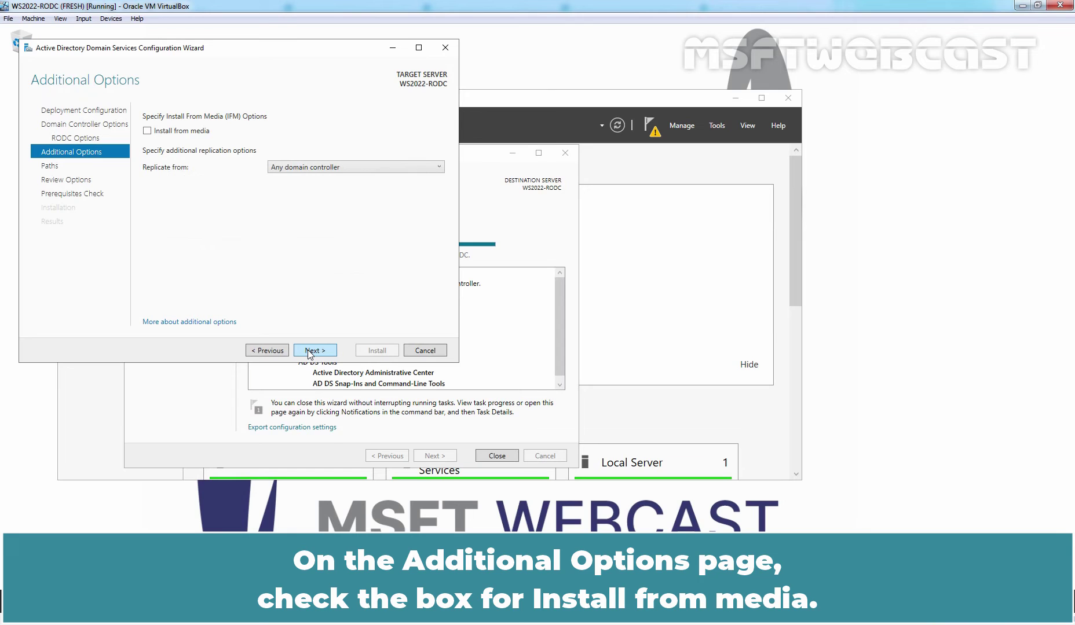
left_click(147, 131)
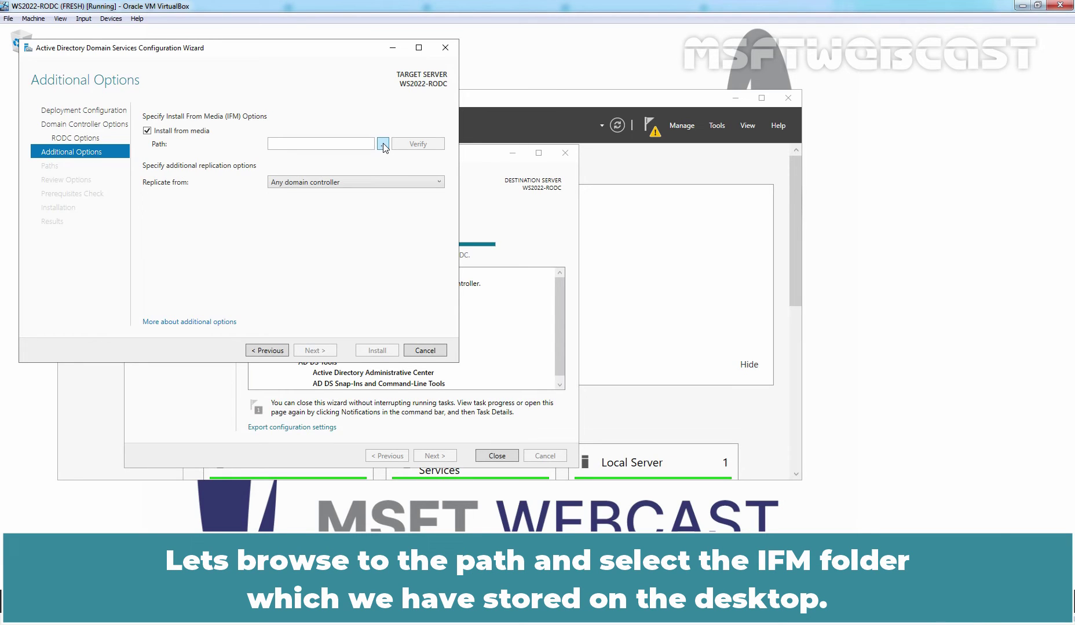
left_click(383, 145)
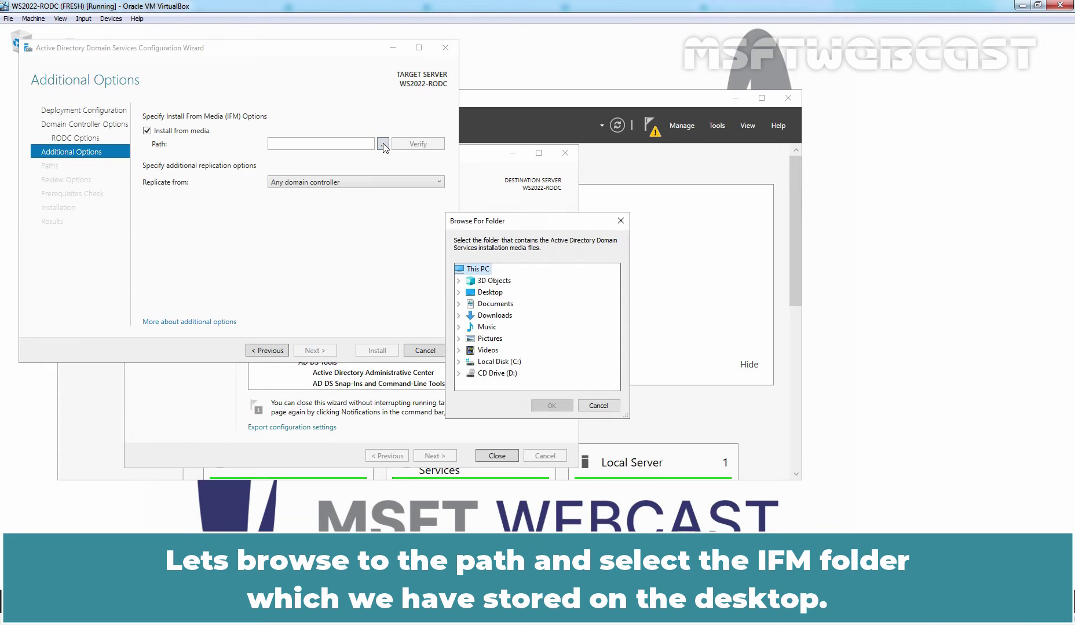
left_click(486, 292)
double_click(485, 293)
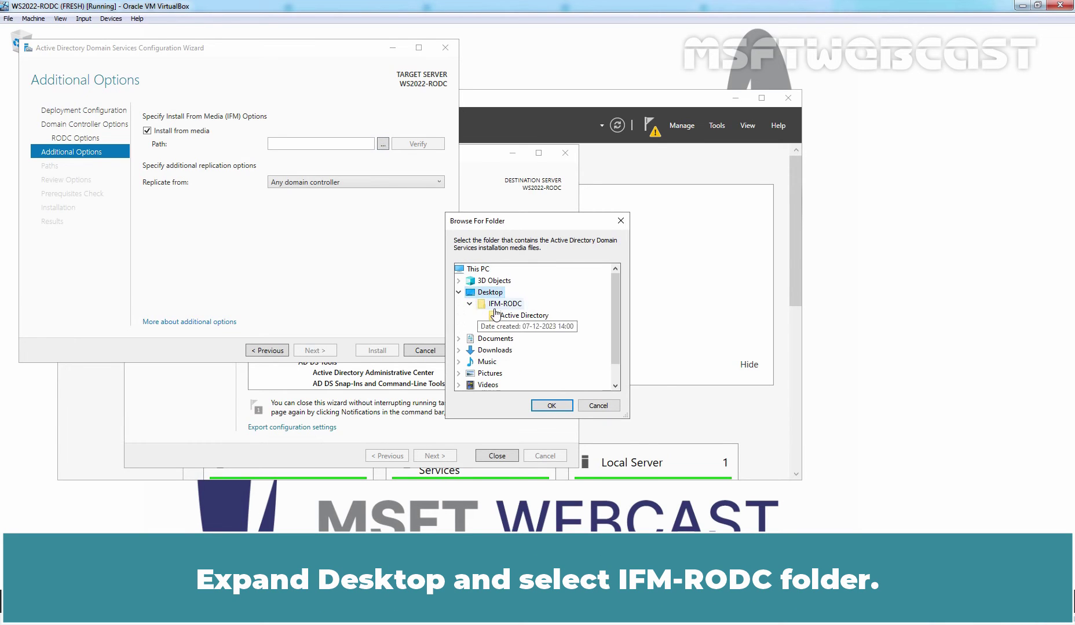
left_click(501, 307)
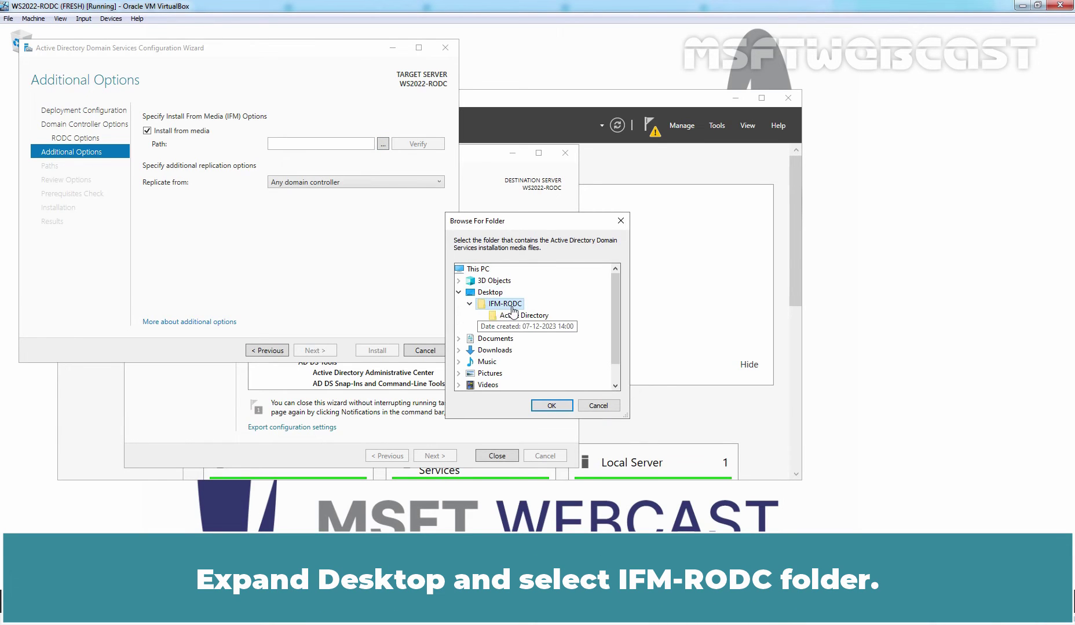
left_click(550, 405)
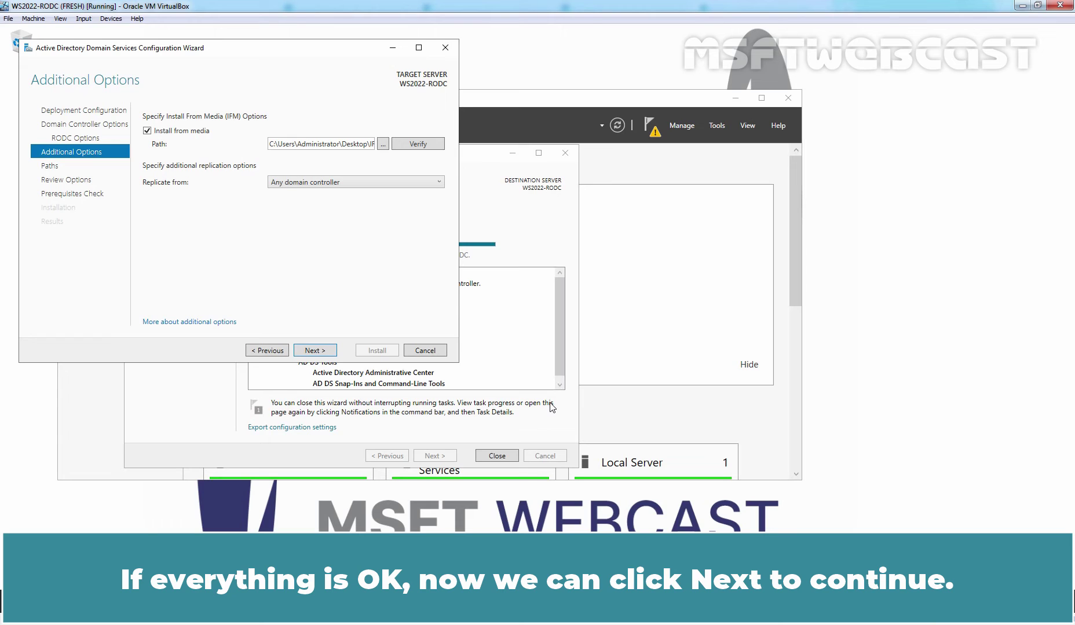
Keep the default NTDS, log and SYSVOL paths and advance past Review Options to the prerequisites check
left_click(320, 353)
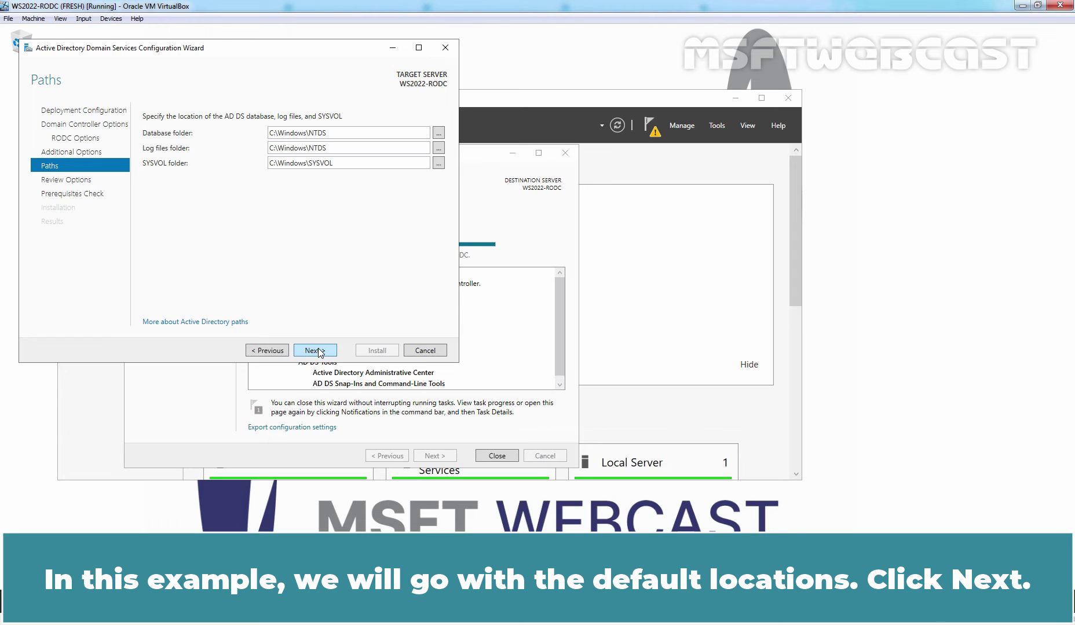
left_click(320, 353)
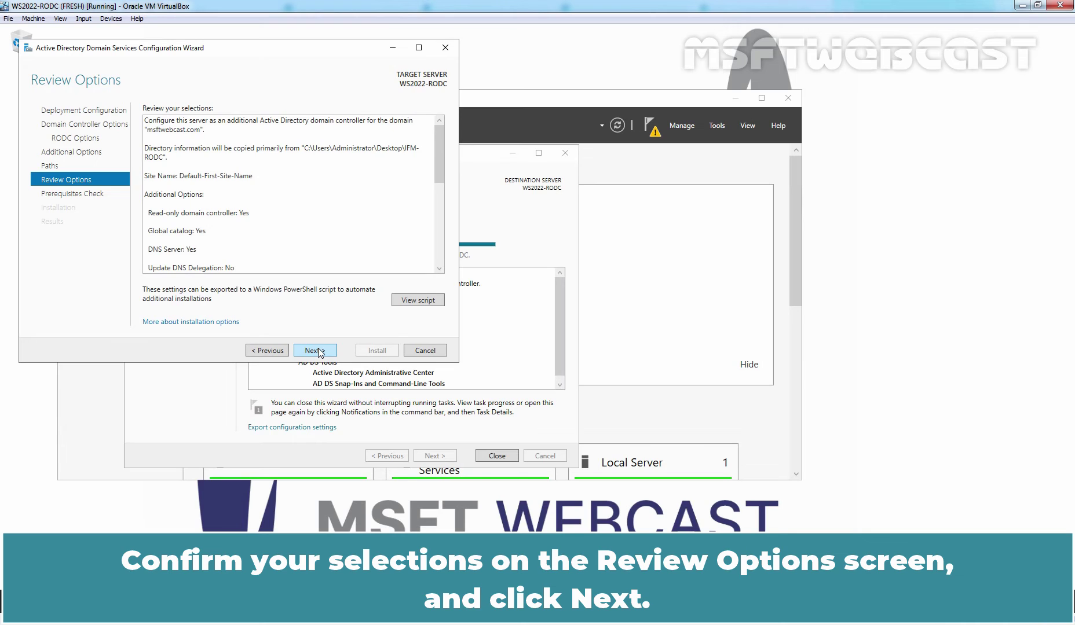
left_click(315, 351)
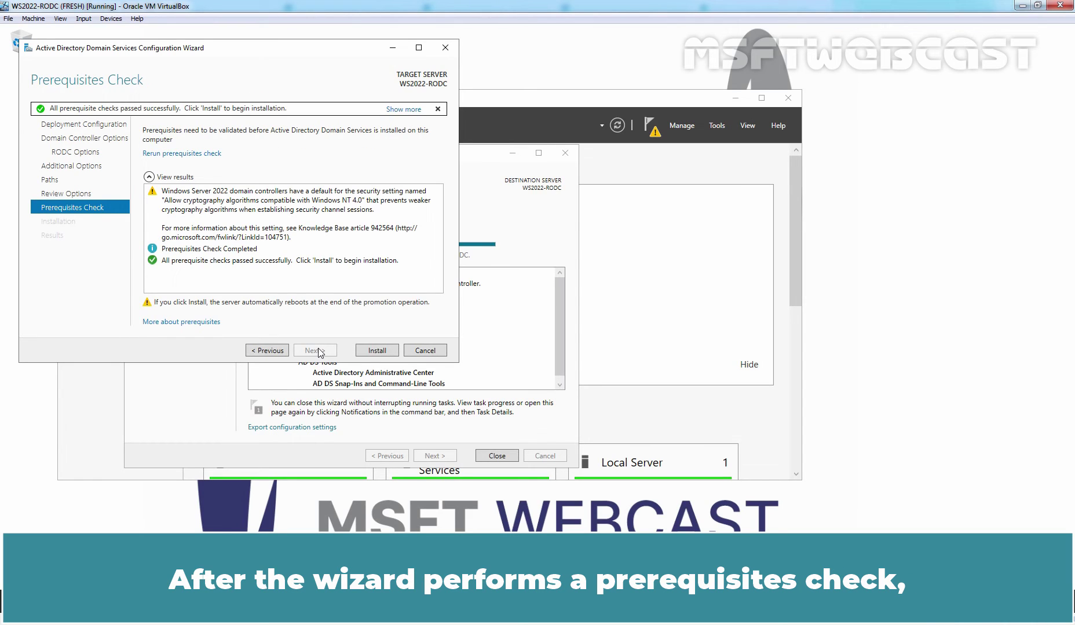
Install AD DS to make WS2022-RODC a read-only DC from the IFM media, letting it reboot
left_click(376, 351)
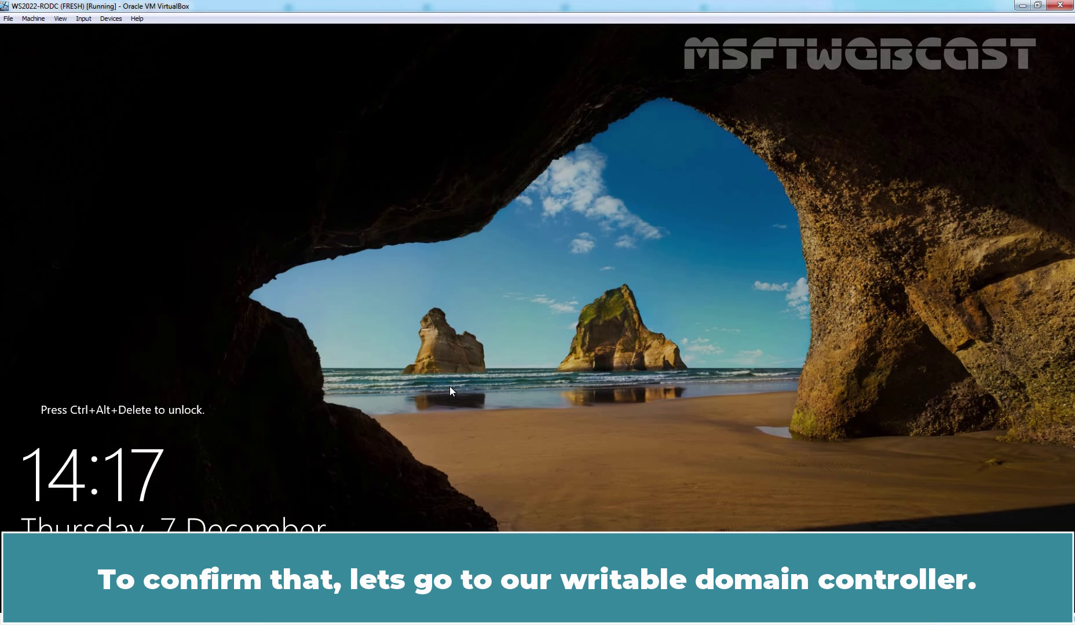
On WS2022-DC01, launch Active Directory Users and Computers from Server Manager's Tools menu
key("alt+Tab")
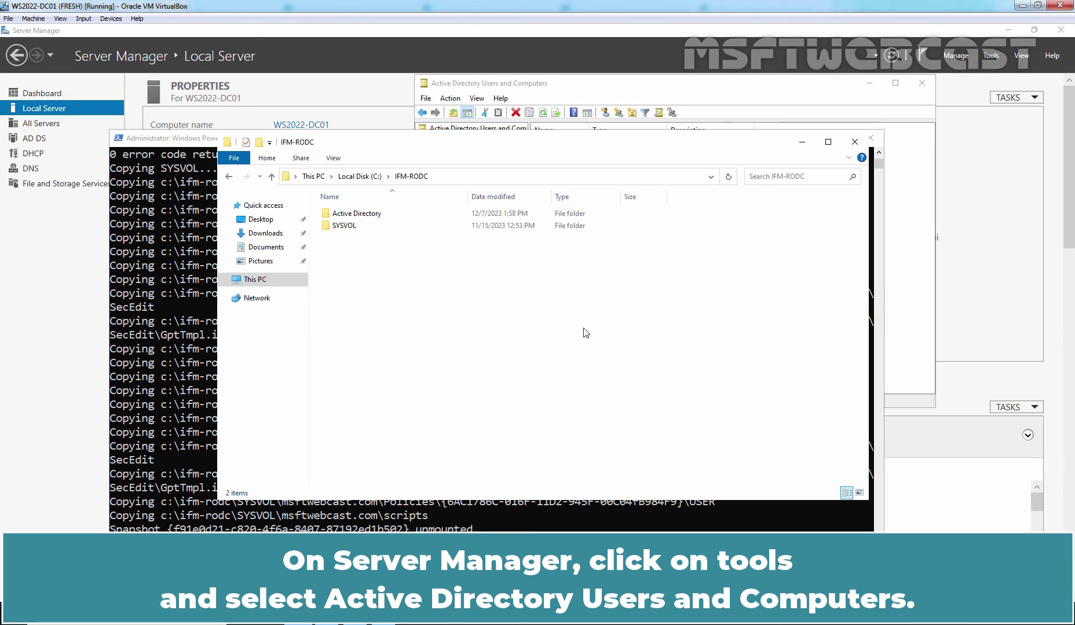
left_click(991, 57)
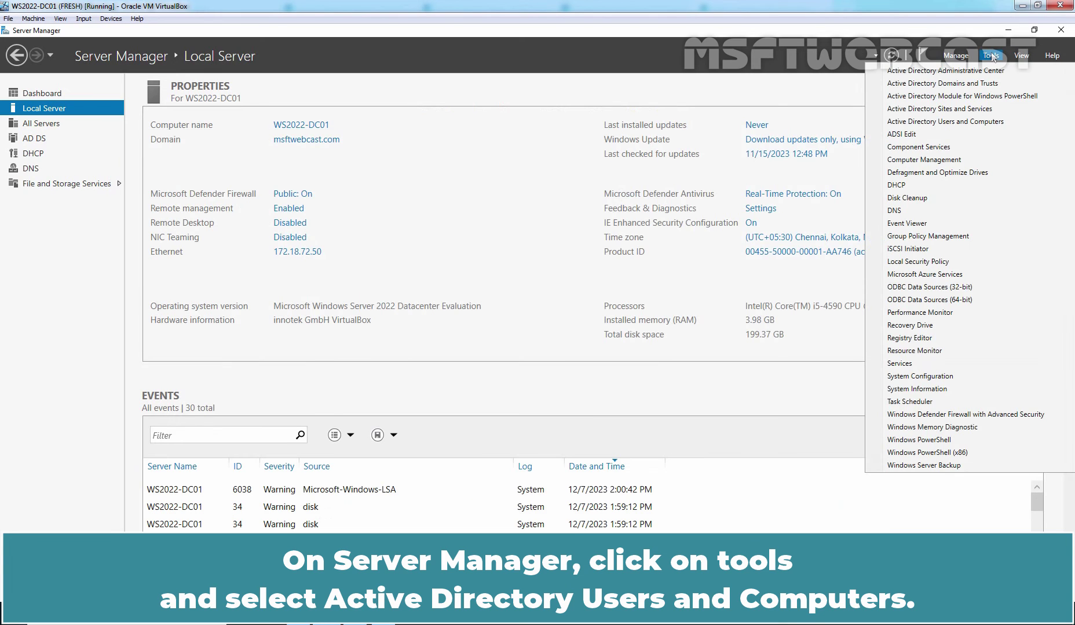
left_click(965, 123)
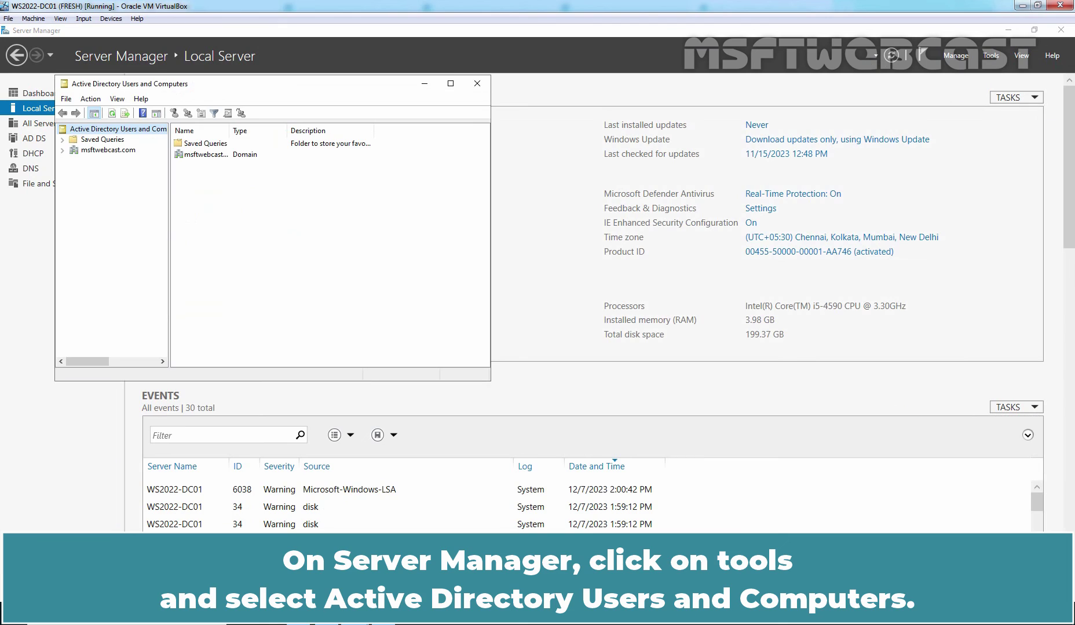
Expand msftwebcast.com, select Domain Controllers, maximize the window and autofit the Name, DC Type and Site columns
double_click(109, 151)
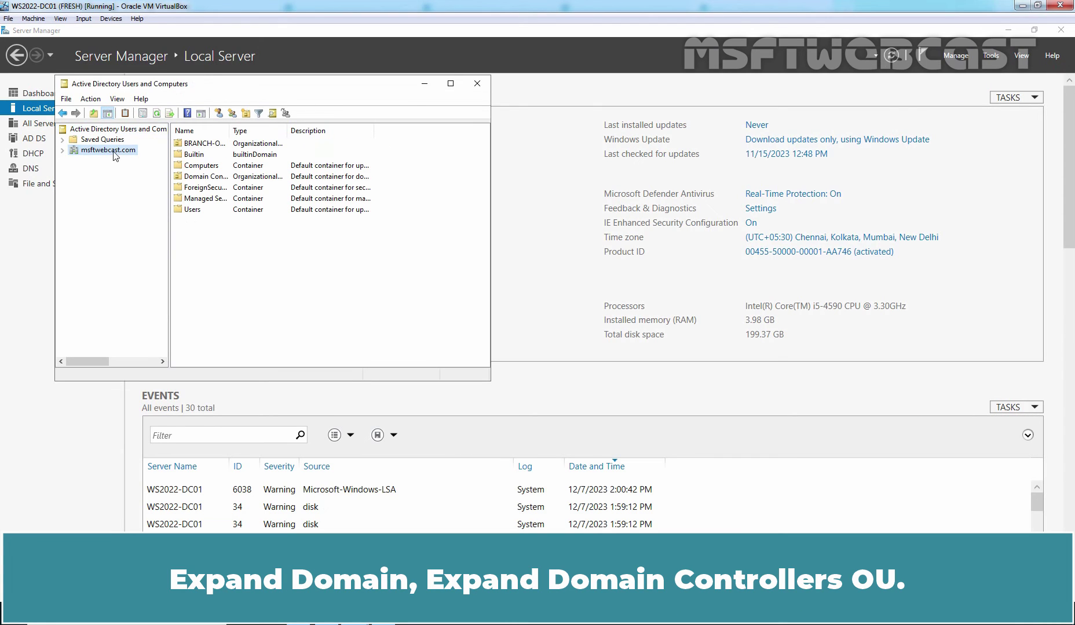
left_click(123, 193)
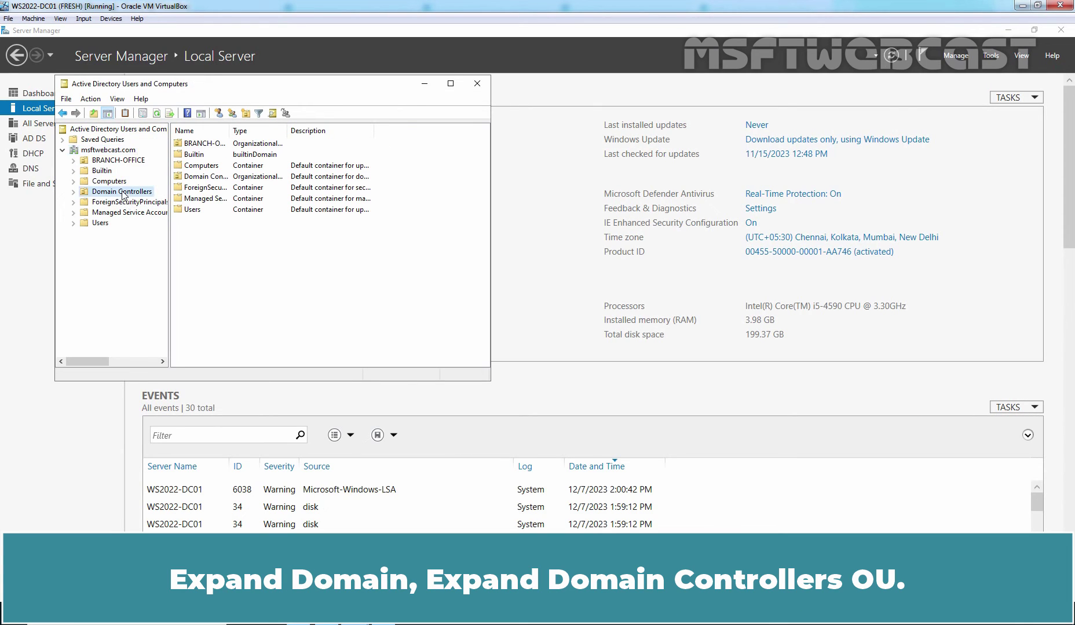
left_click(451, 84)
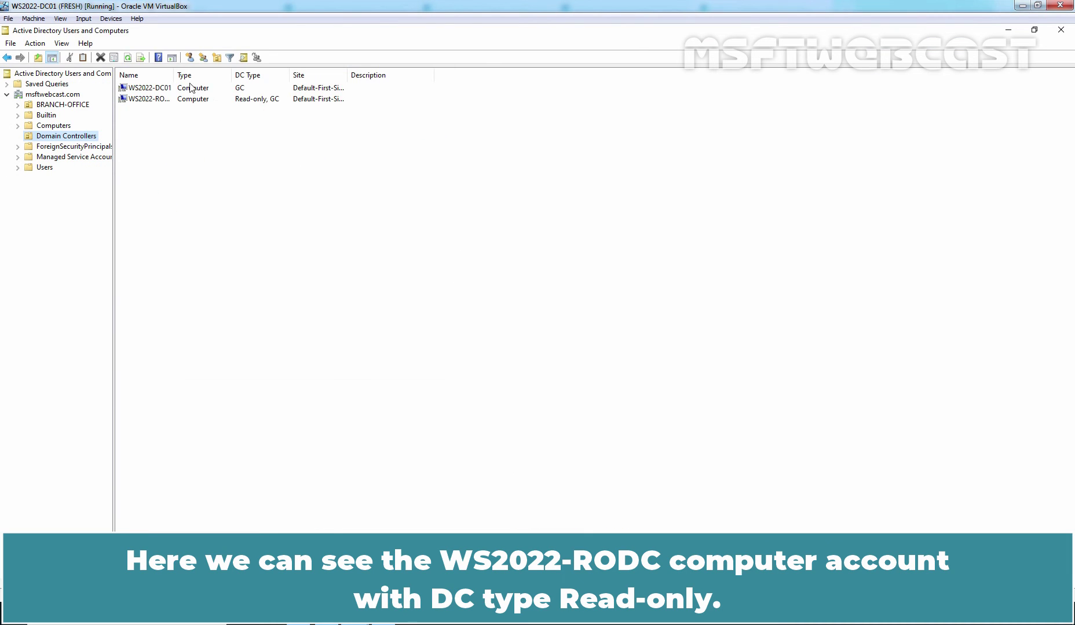
double_click(173, 74)
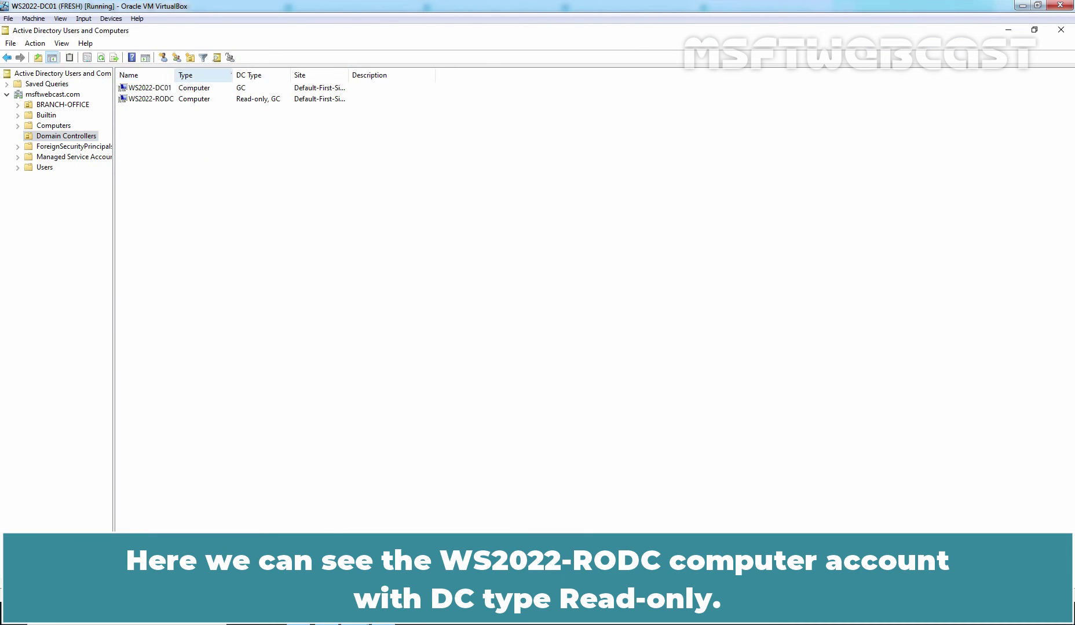
double_click(291, 75)
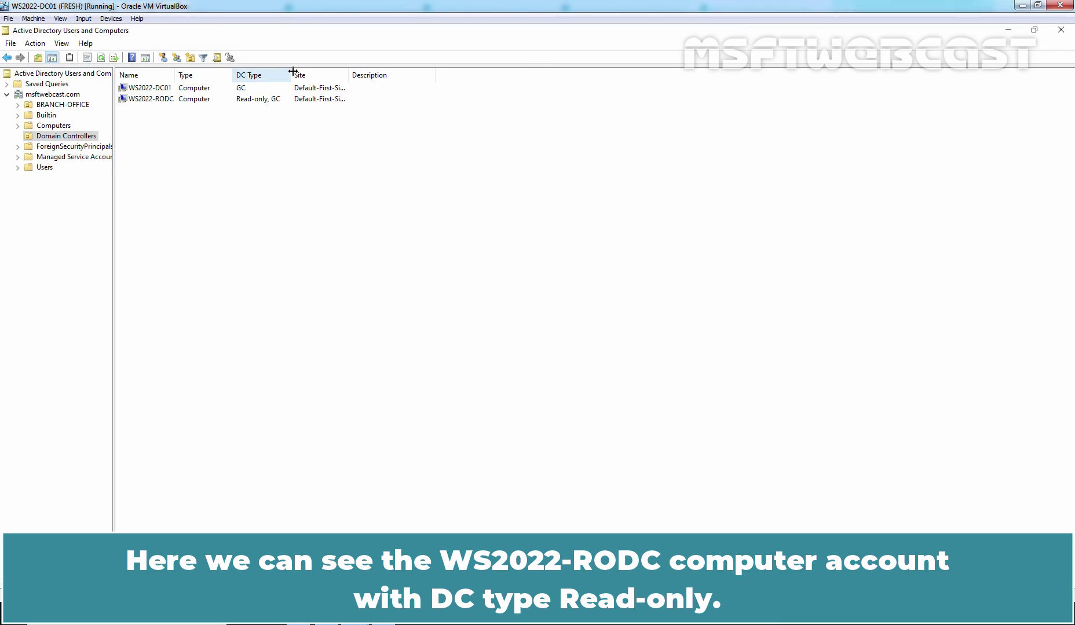
double_click(342, 75)
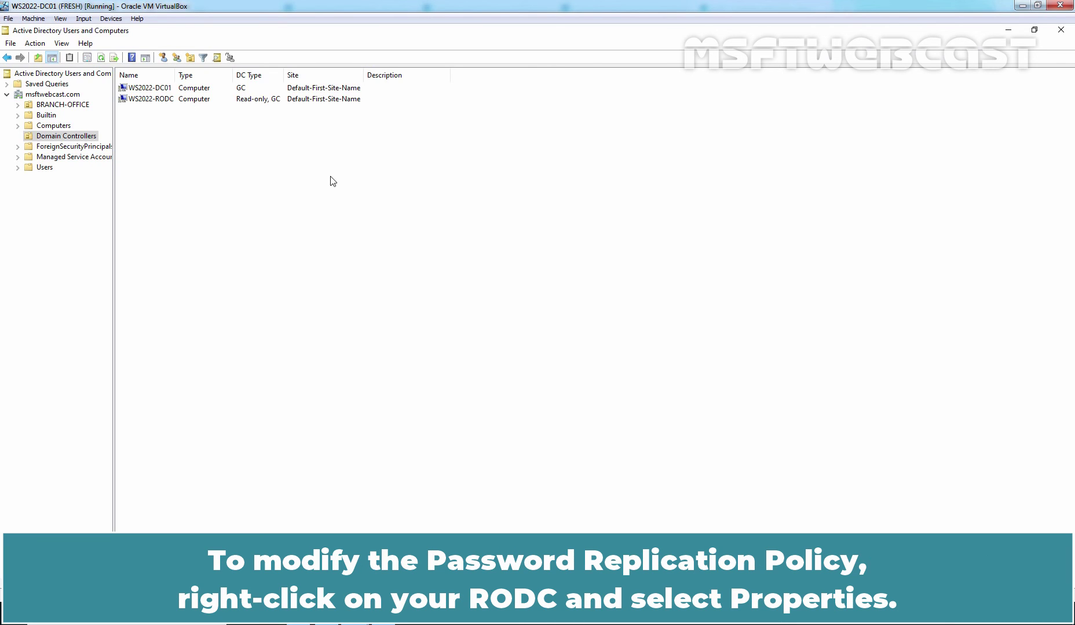
Open WS2022-RODC's properties on the Password Replication Policy tab
left_click(141, 102)
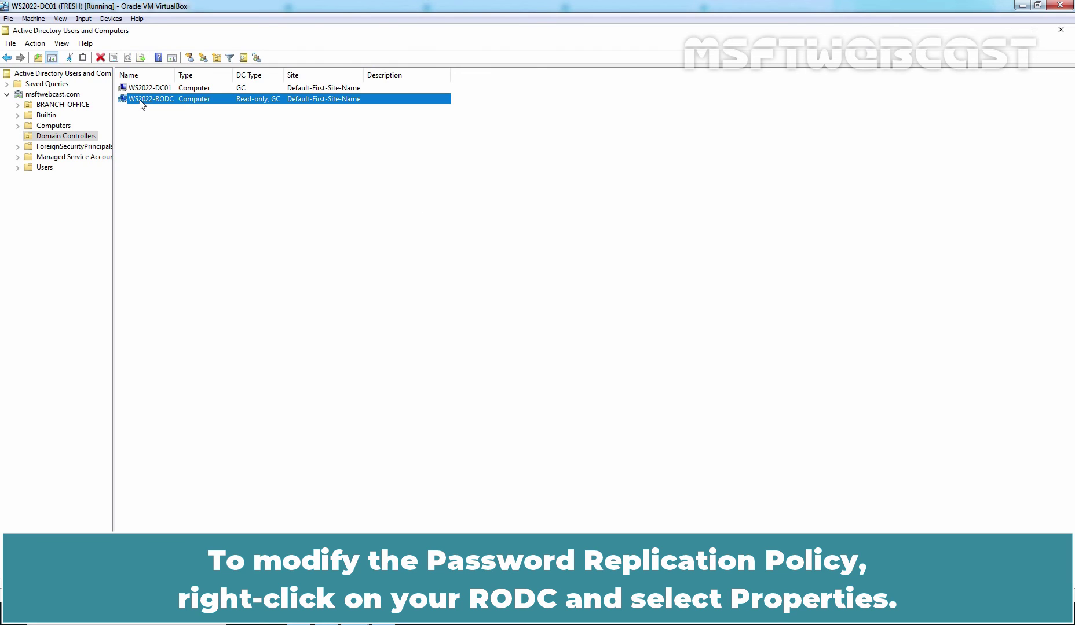
right_click(140, 104)
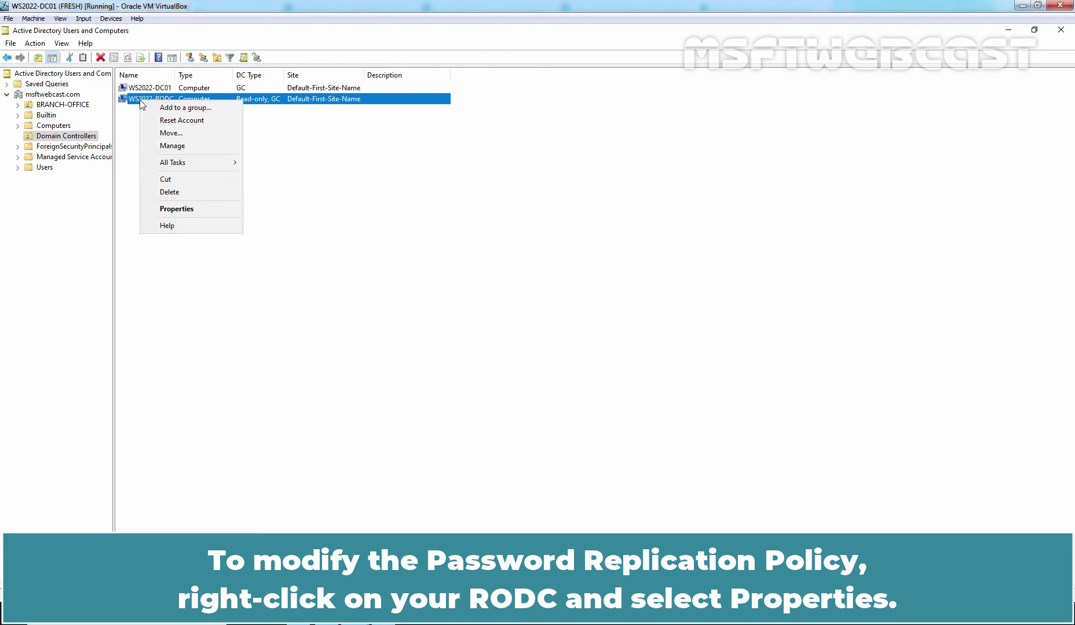
left_click(177, 209)
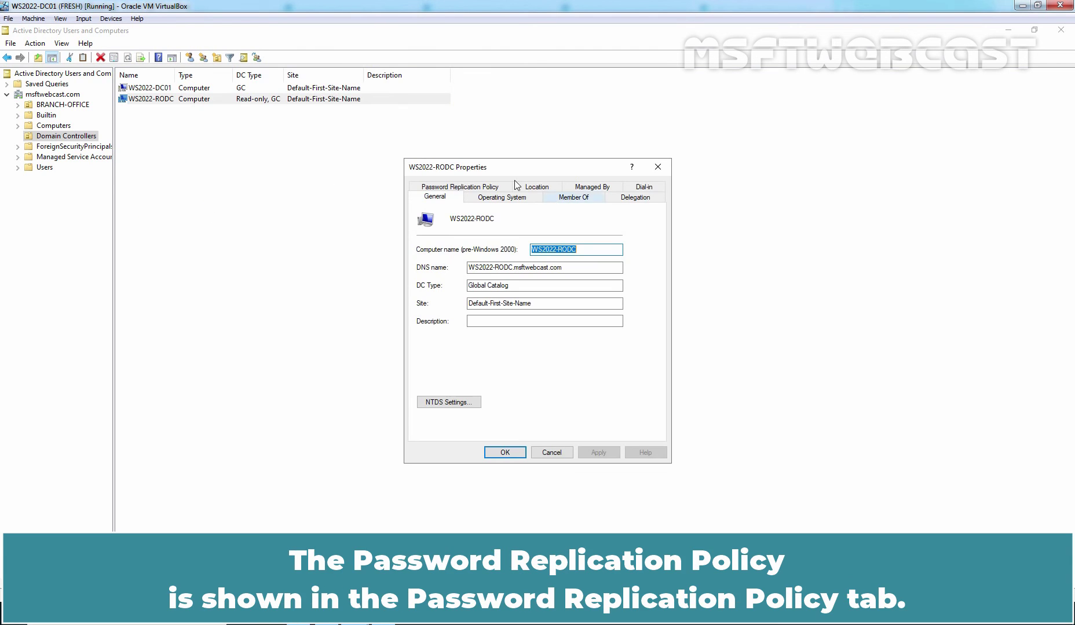
left_click(461, 188)
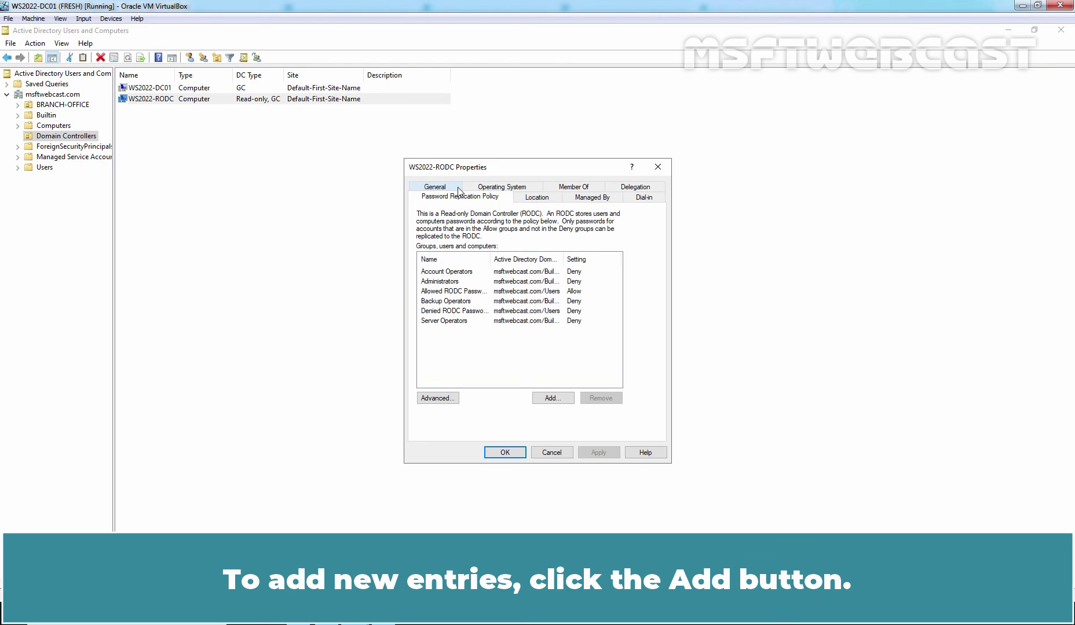
Add the BO-Users group to the policy with Allow replication
left_click(550, 399)
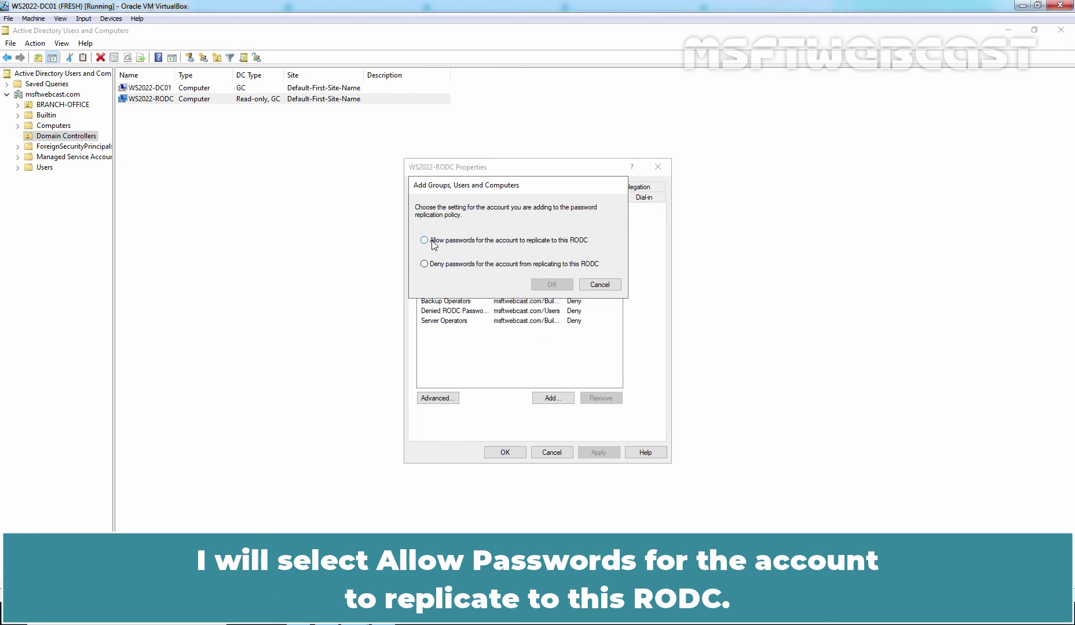
left_click(468, 243)
left_click(552, 286)
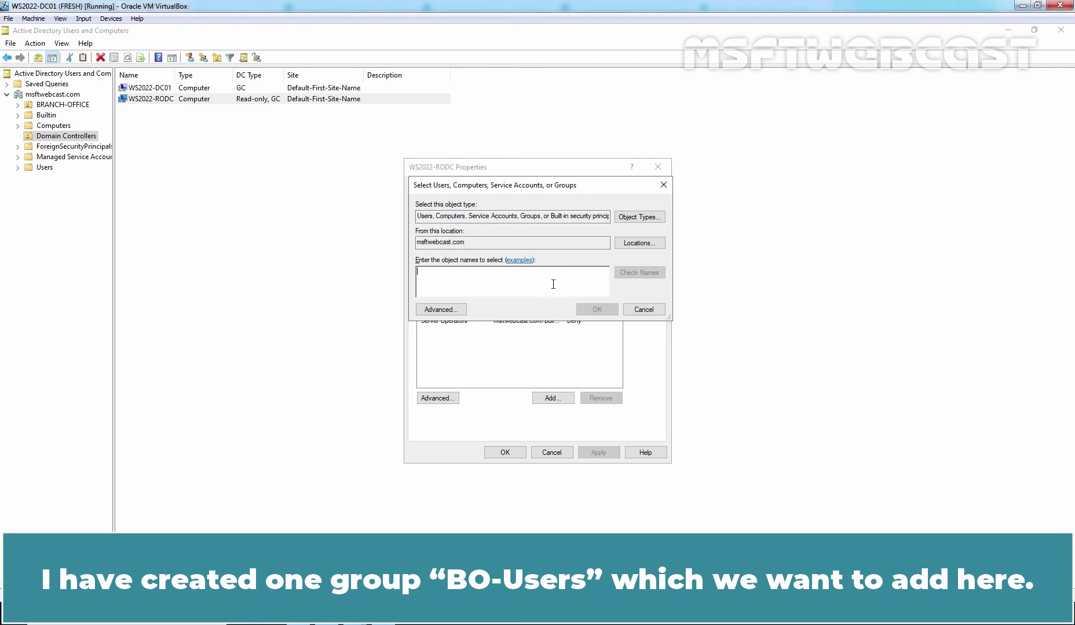
type("BO")
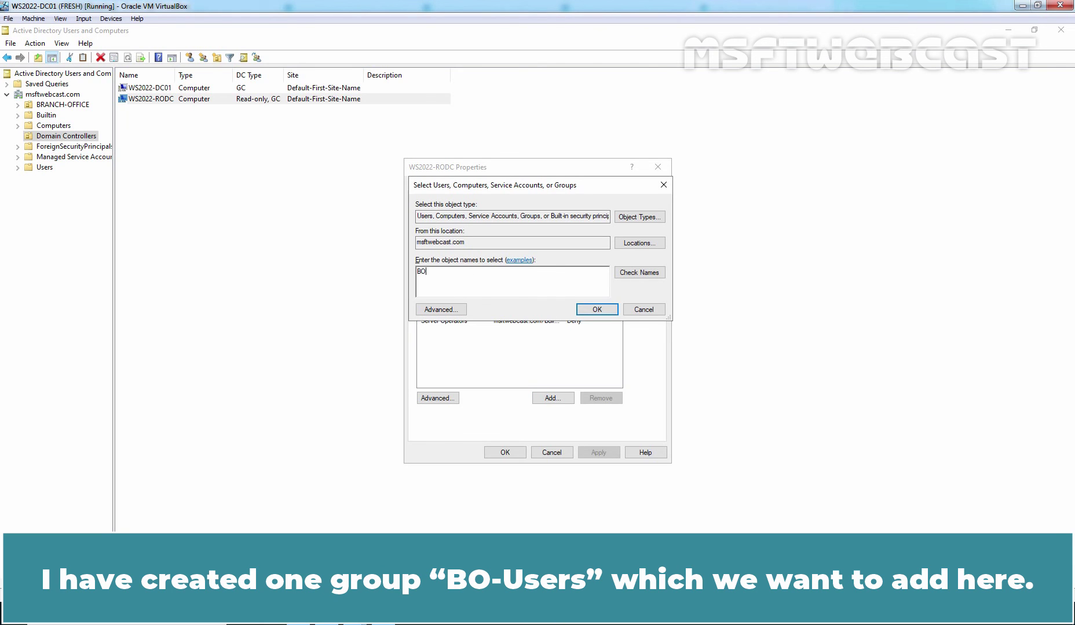
left_click(636, 275)
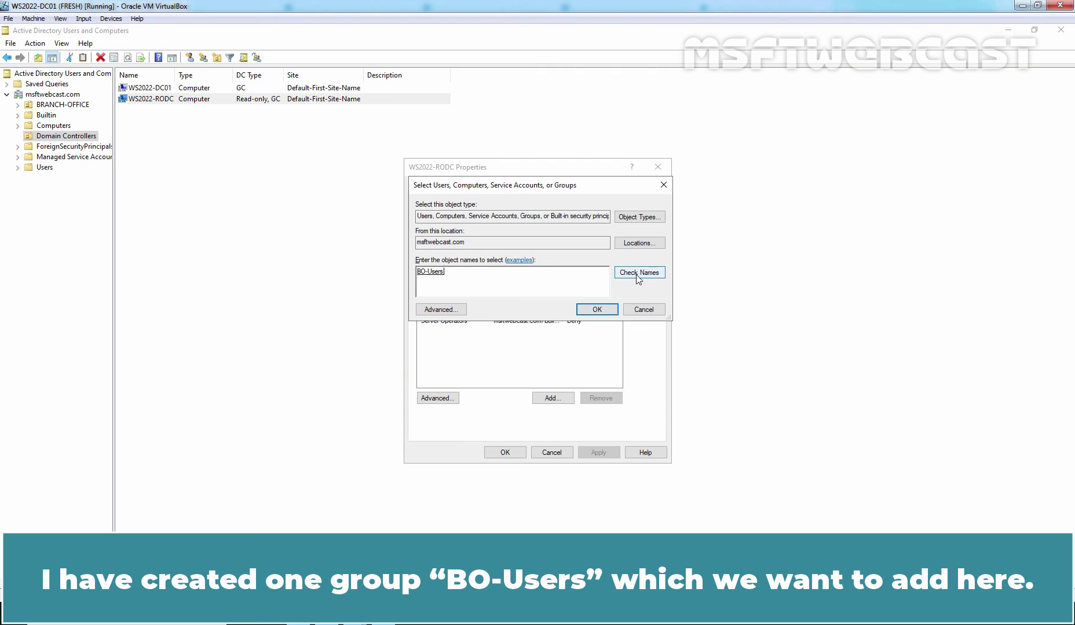
left_click(598, 311)
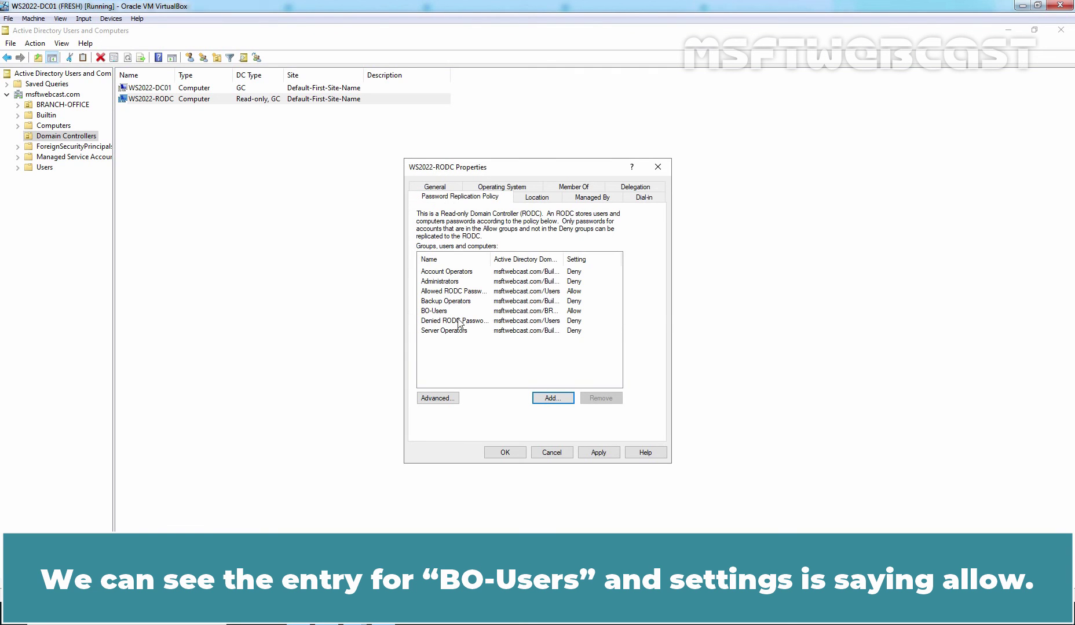
left_click(434, 313)
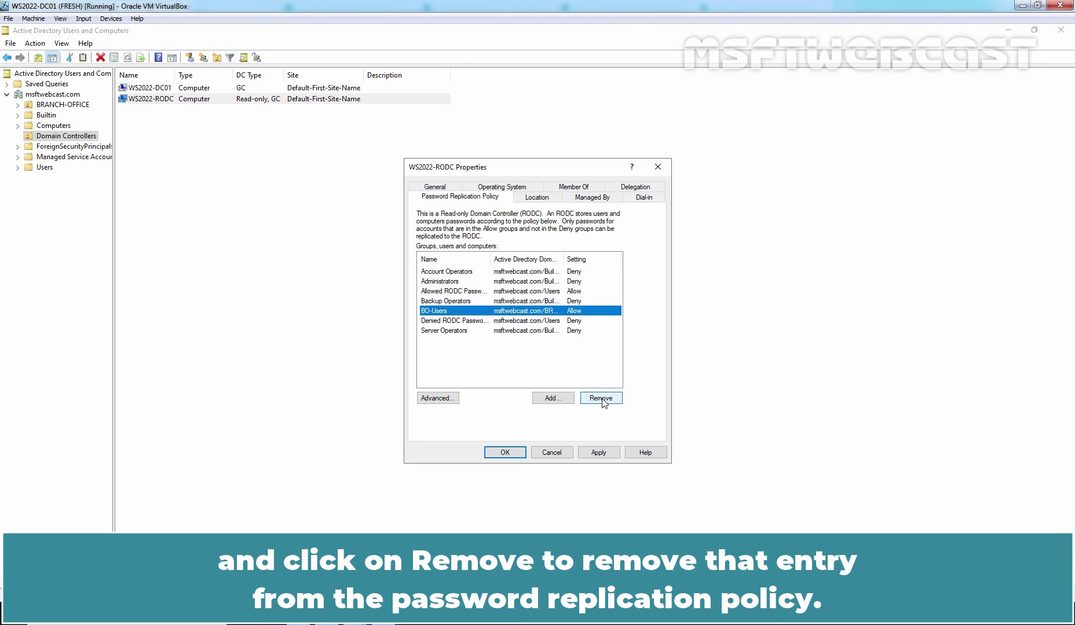
Open the Advanced Password Replication Policy to list accounts with passwords stored on WS2022-RODC
left_click(427, 399)
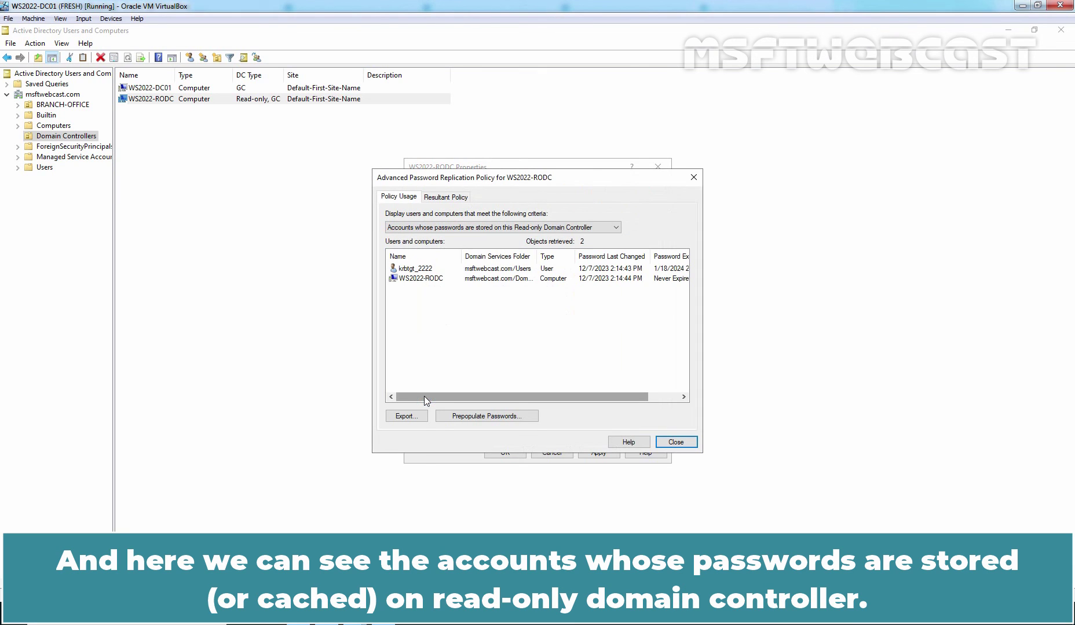